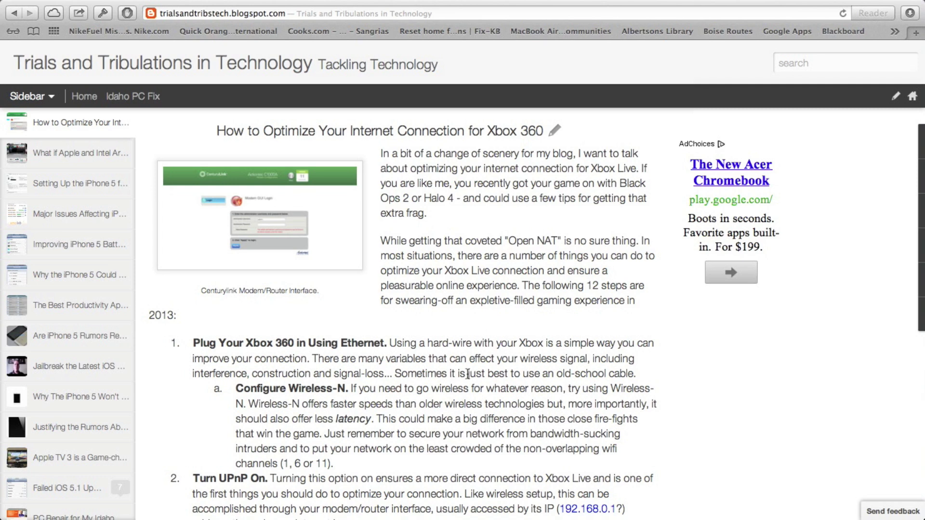
# Scroll the Xbox post down to the Turn UPnP On, Setup Port Forwarding and Check QOS Settings tips.
pyautogui.scroll(-3, 466, 373)
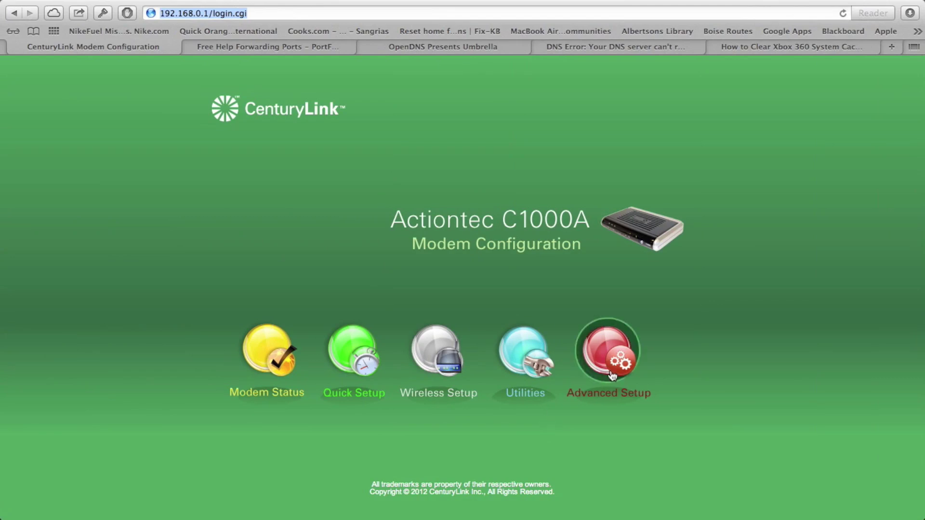
# In Advanced Setup, open the UPnP page to confirm UPnP and NAT-T are enabled with the Xbox 360 entry.
pyautogui.click(613, 363)
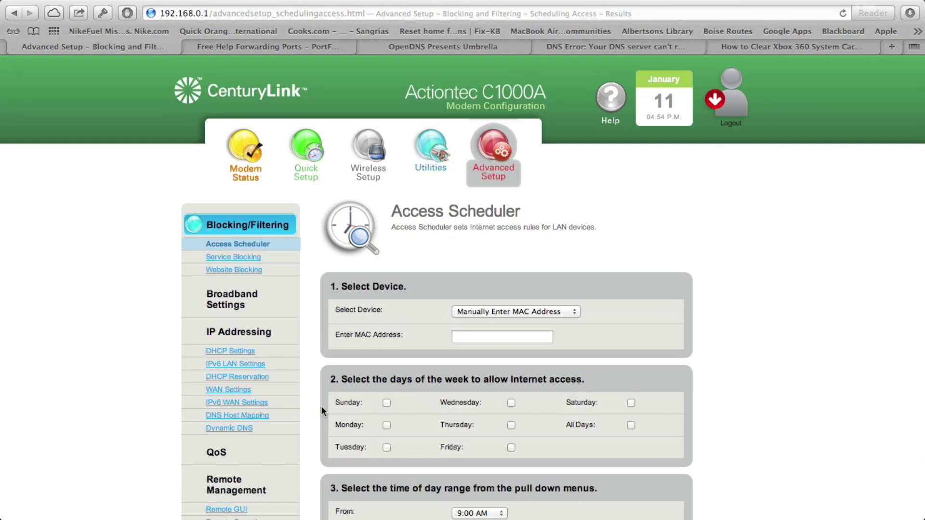
pyautogui.scroll(-10, 321, 406)
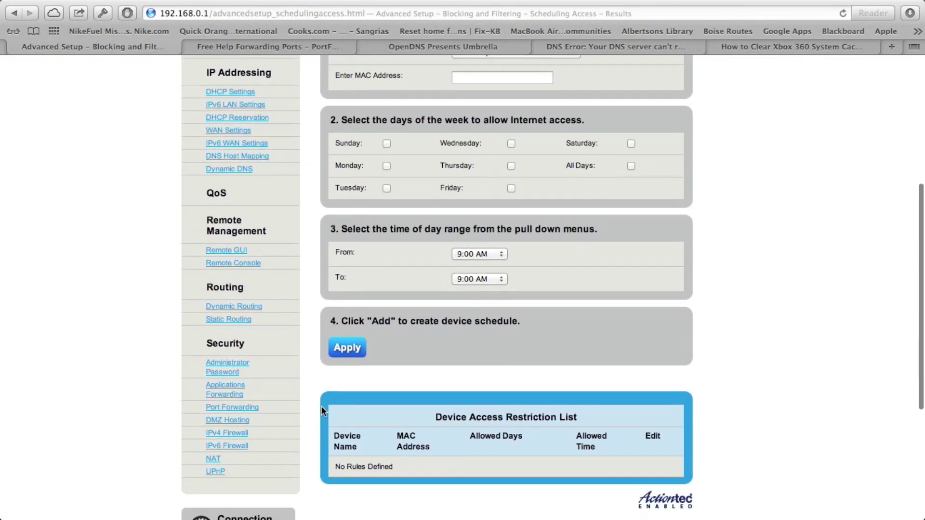
pyautogui.scroll(10, 274, 428)
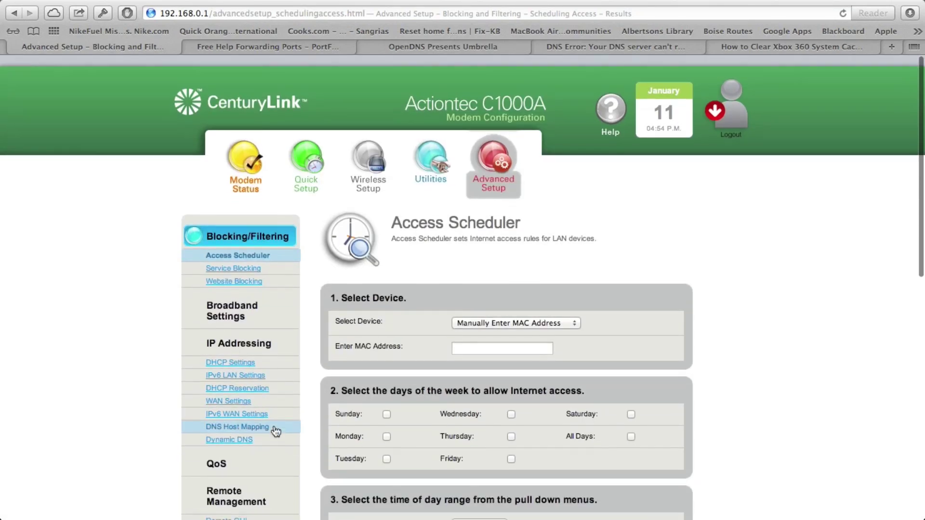
pyautogui.scroll(-1, 276, 431)
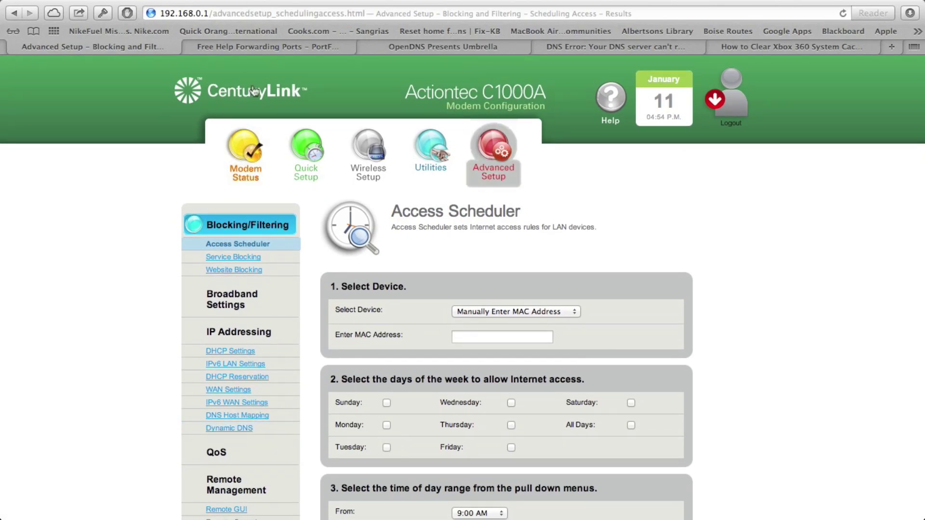
pyautogui.scroll(-18, 241, 106)
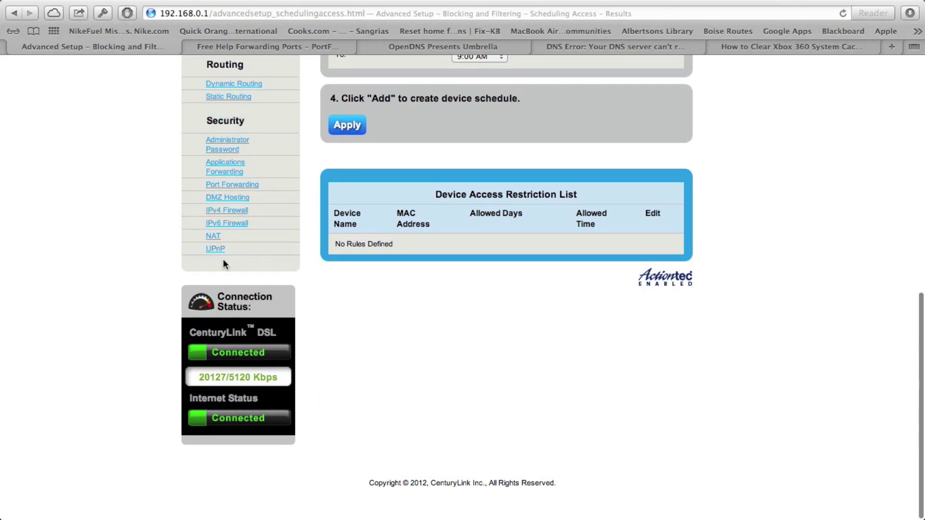
pyautogui.click(221, 257)
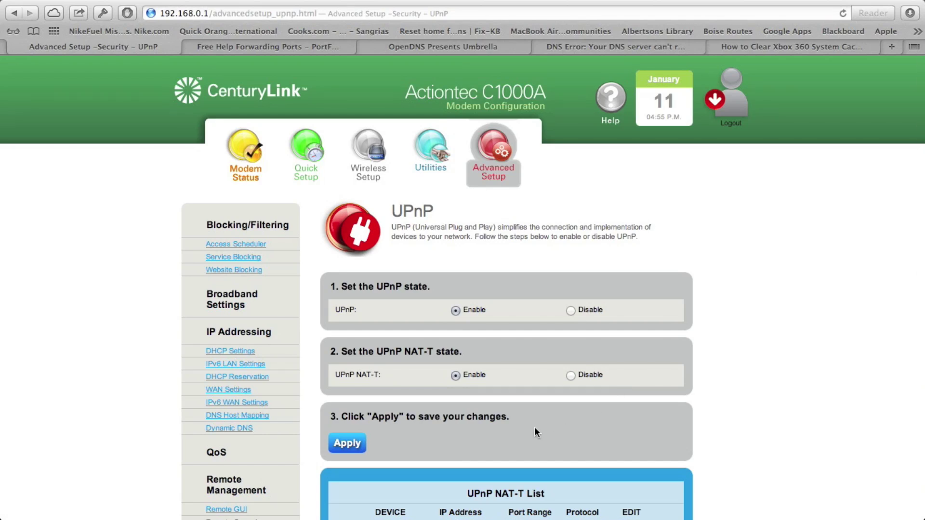
pyautogui.scroll(-3, 537, 432)
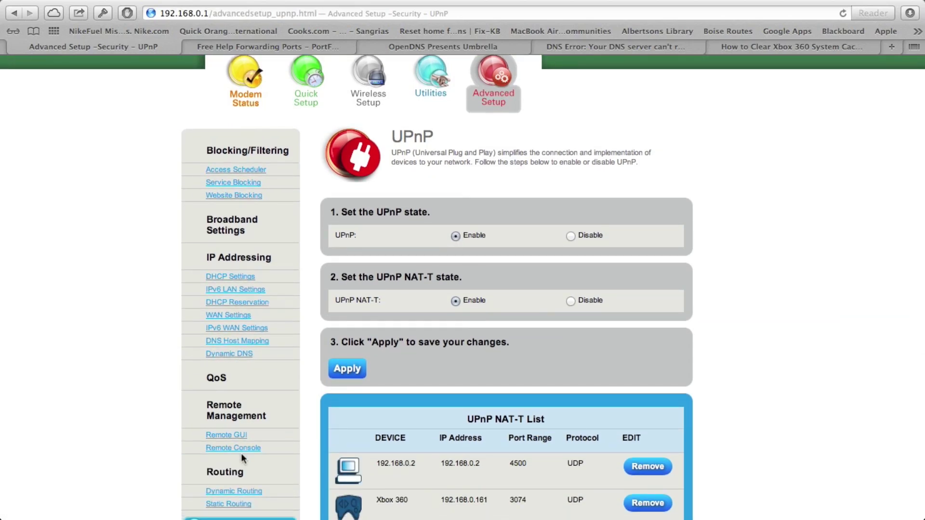
pyautogui.scroll(-5, 242, 453)
pyautogui.scroll(7, 241, 453)
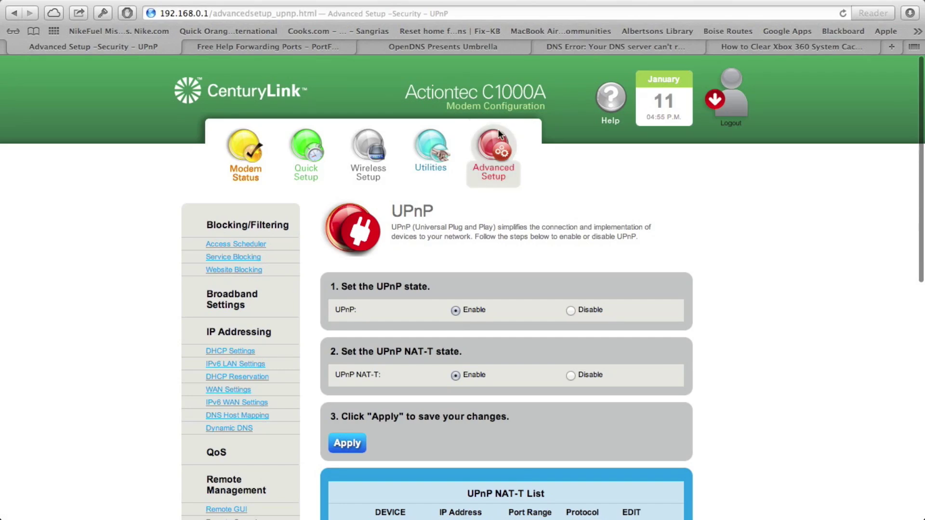
pyautogui.scroll(-5, 502, 152)
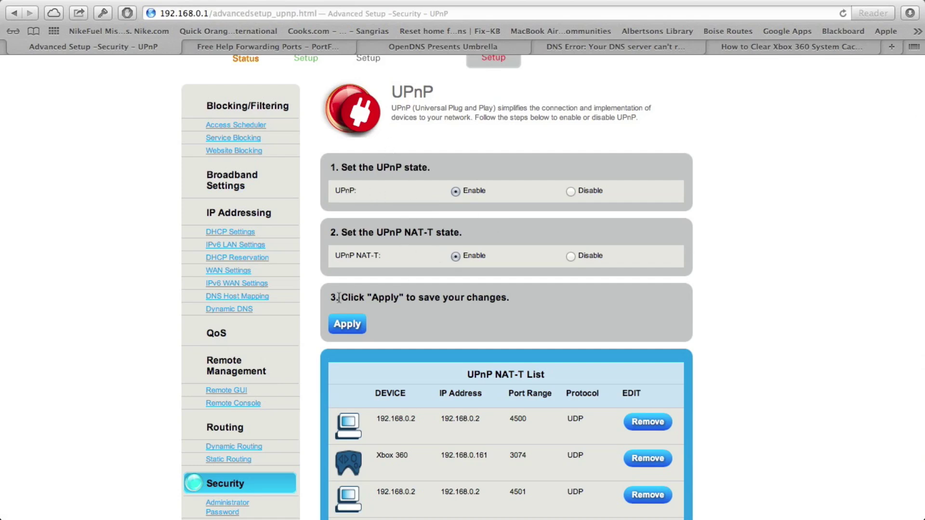
# Back on the blog post, follow its Setup Port Forwarding link to PortForward.com.
pyautogui.hotkey('ctrl', 'Right')
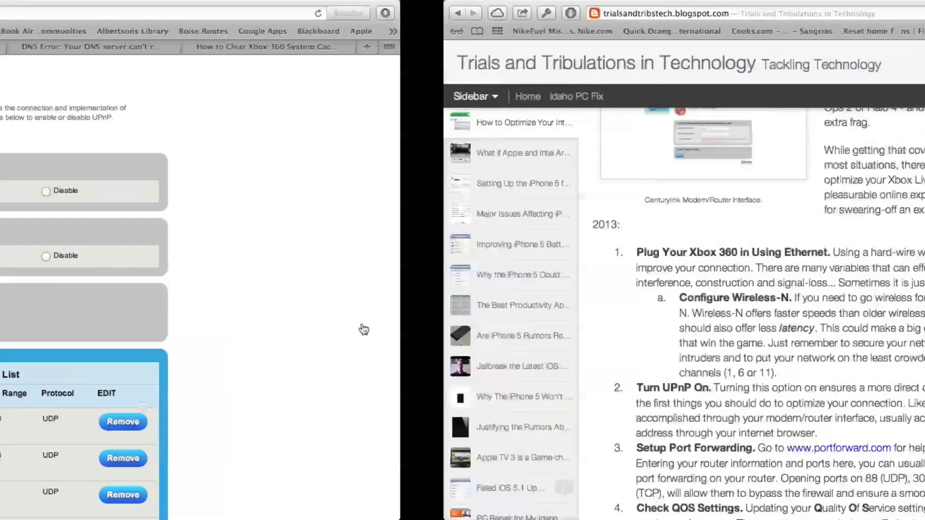
pyautogui.scroll(-5, 453, 390)
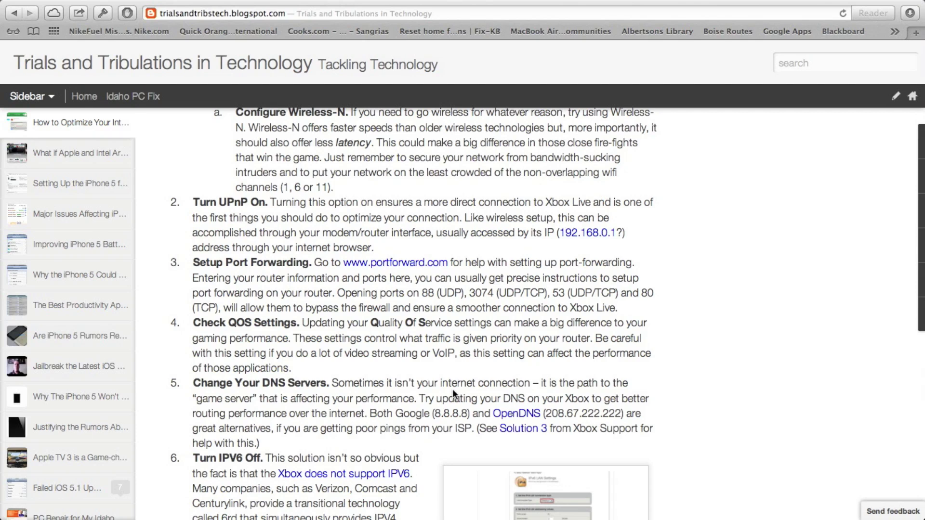
pyautogui.click(413, 264)
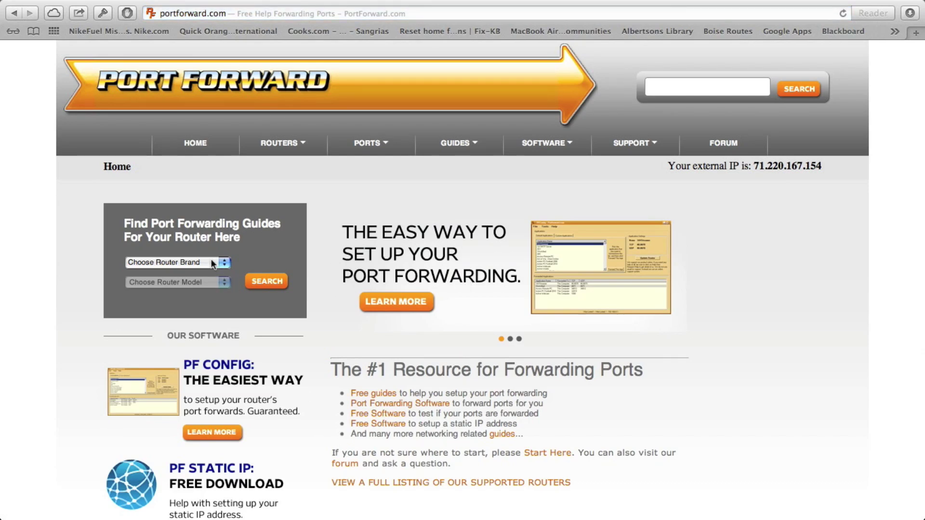
# Look up port forwarding guides for the Actiontec GT784WN router.
pyautogui.click(224, 263)
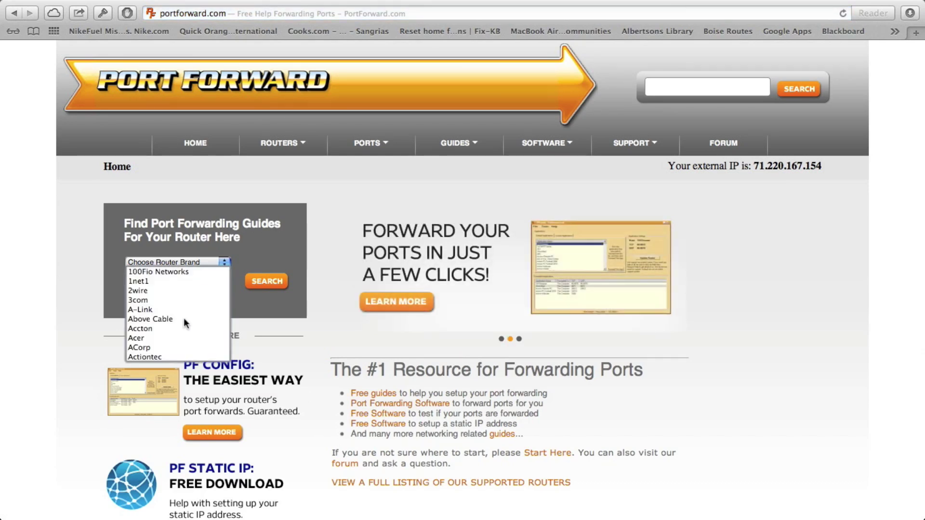
pyautogui.click(155, 356)
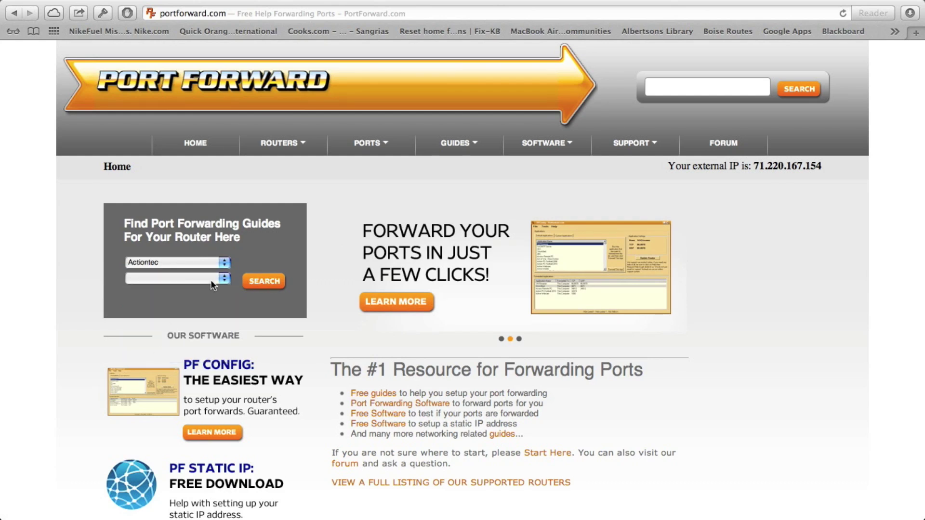
pyautogui.click(210, 279)
pyautogui.scroll(-5, 174, 343)
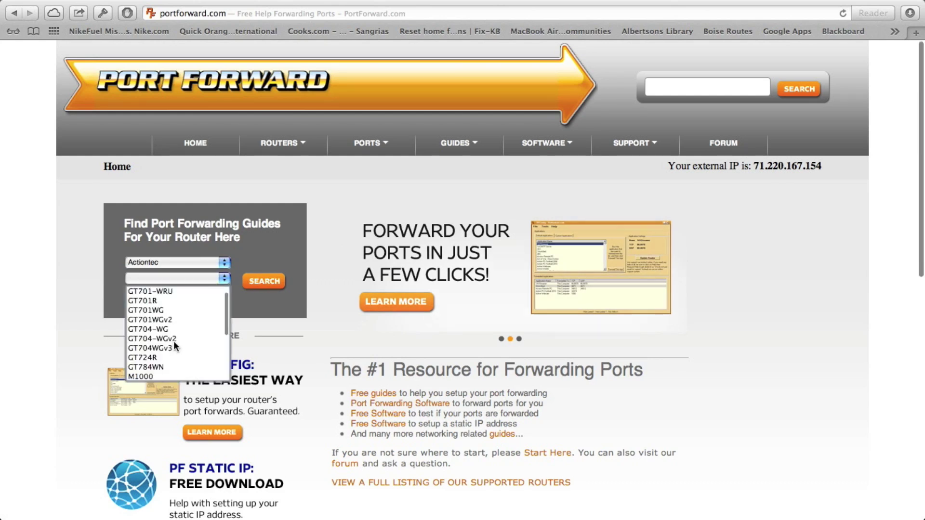
pyautogui.click(162, 340)
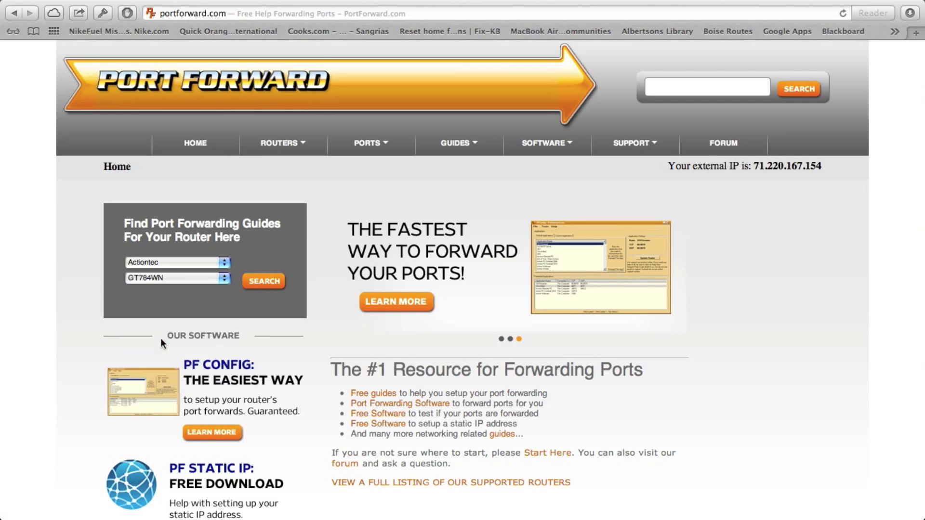
pyautogui.click(266, 281)
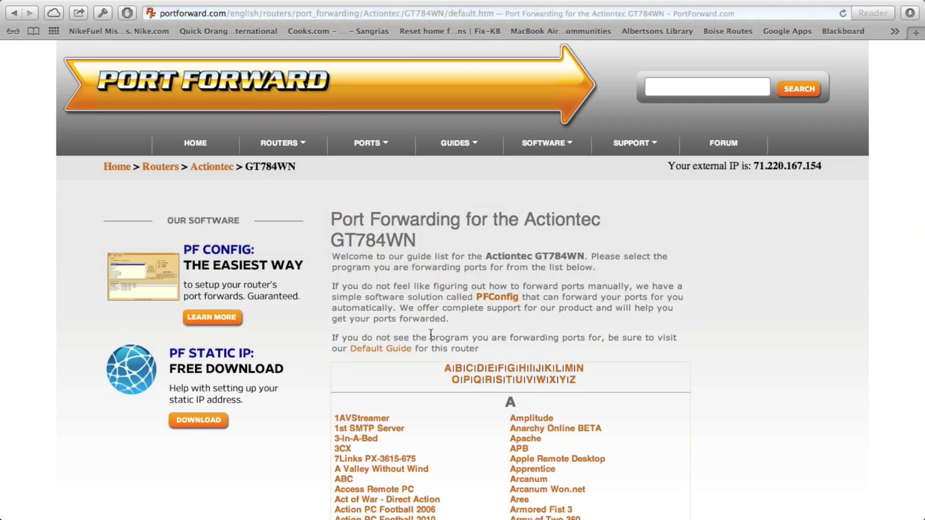
# Browse the alphabetical XBOX360 game list from Battlefield to Postal III.
pyautogui.scroll(-10, 450, 304)
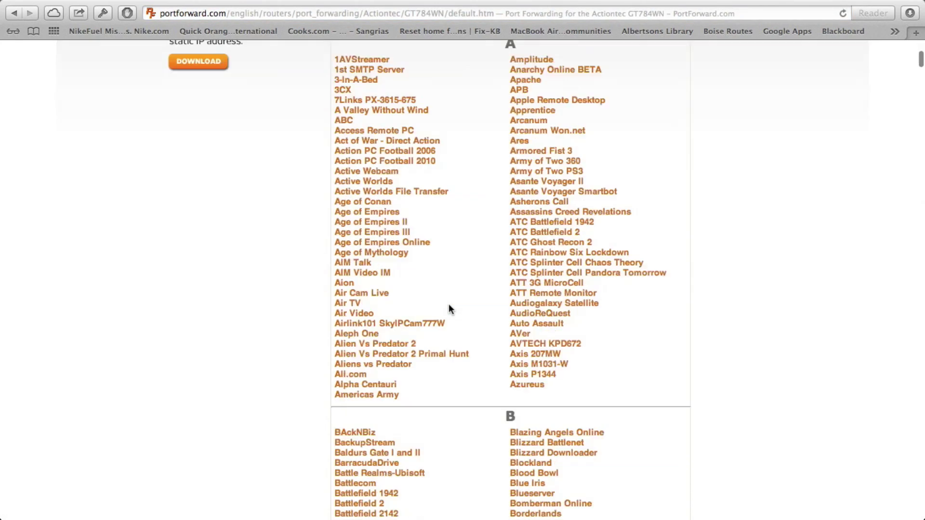
pyautogui.scroll(4, 450, 309)
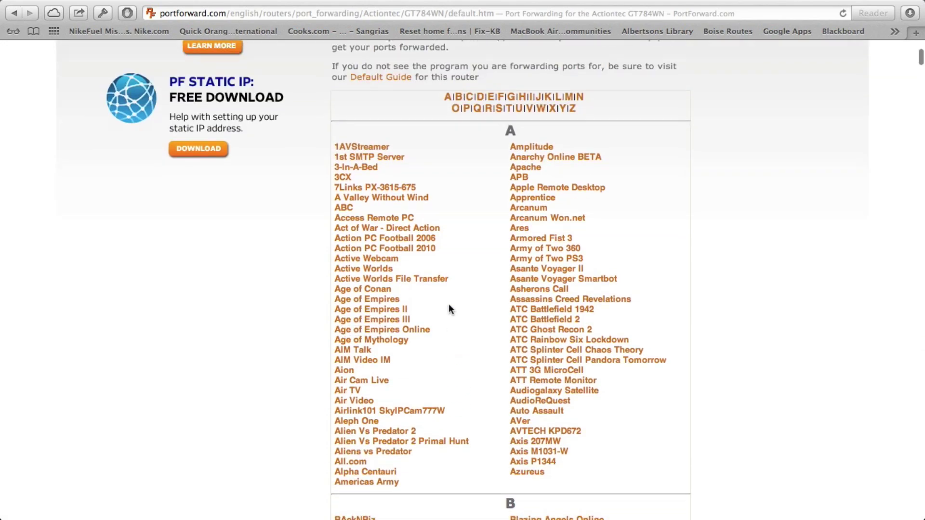
pyautogui.scroll(-8, 449, 309)
pyautogui.scroll(-2, 449, 308)
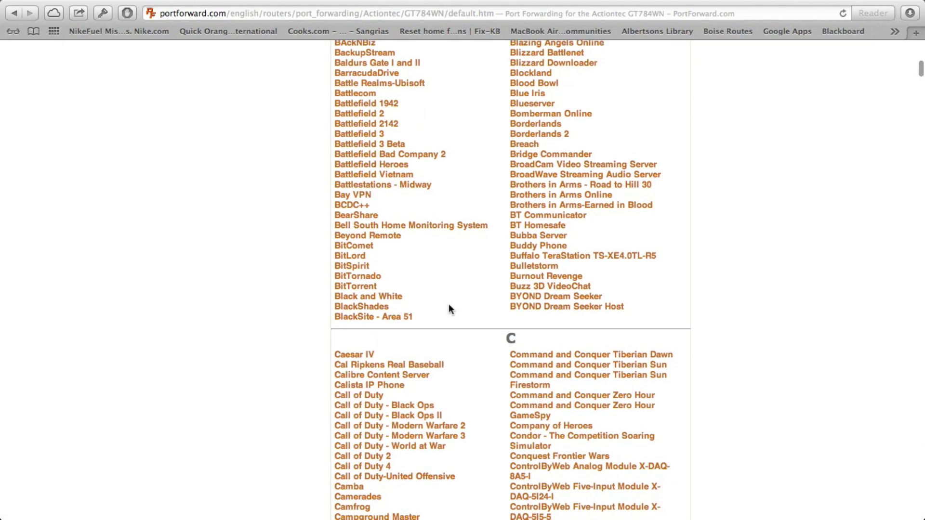
pyautogui.scroll(-20, 449, 308)
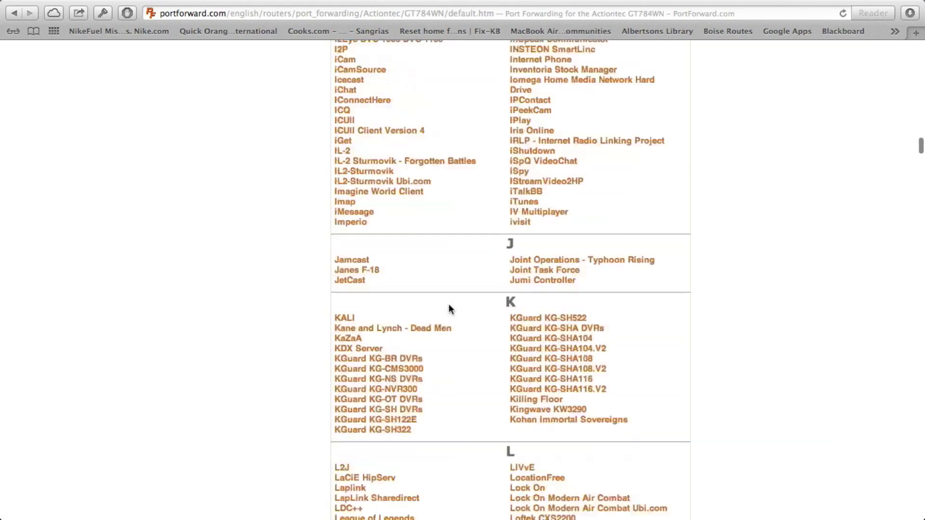
pyautogui.scroll(-20, 449, 308)
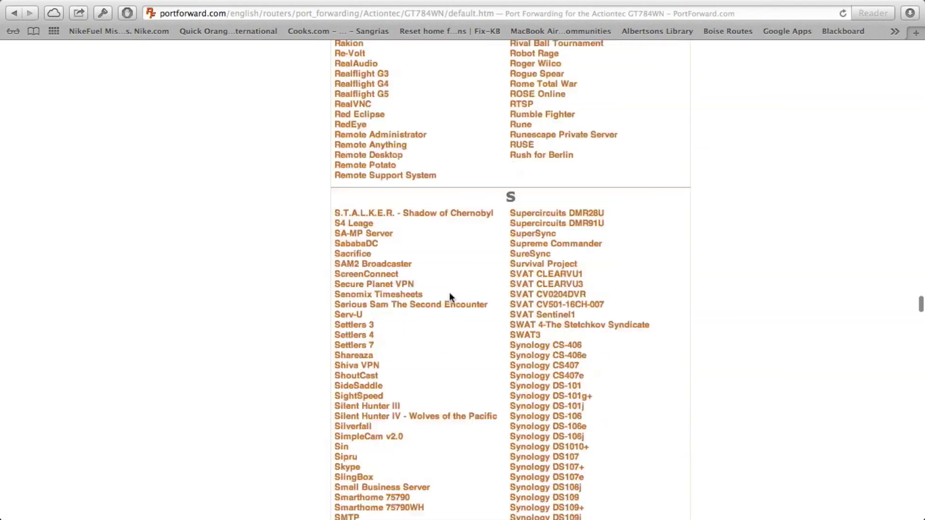
pyautogui.scroll(-20, 450, 293)
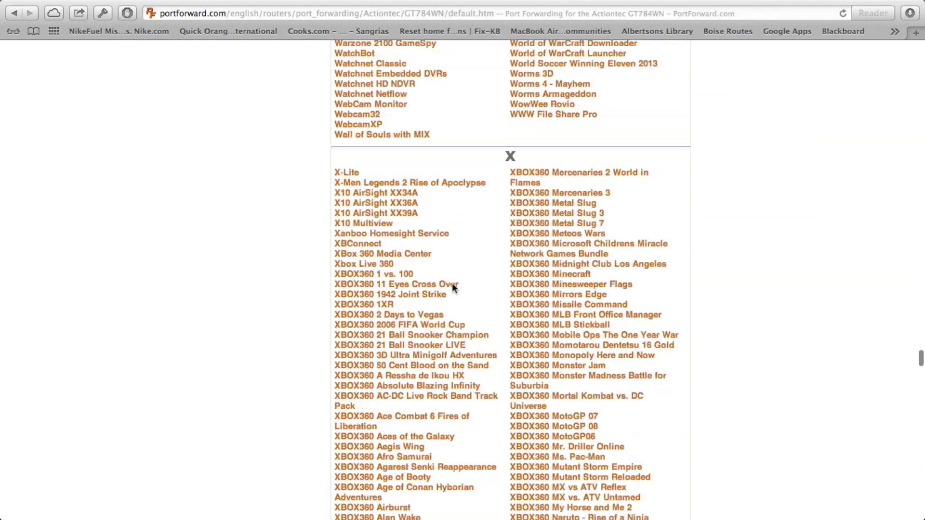
pyautogui.scroll(-15, 453, 286)
pyautogui.scroll(3, 453, 286)
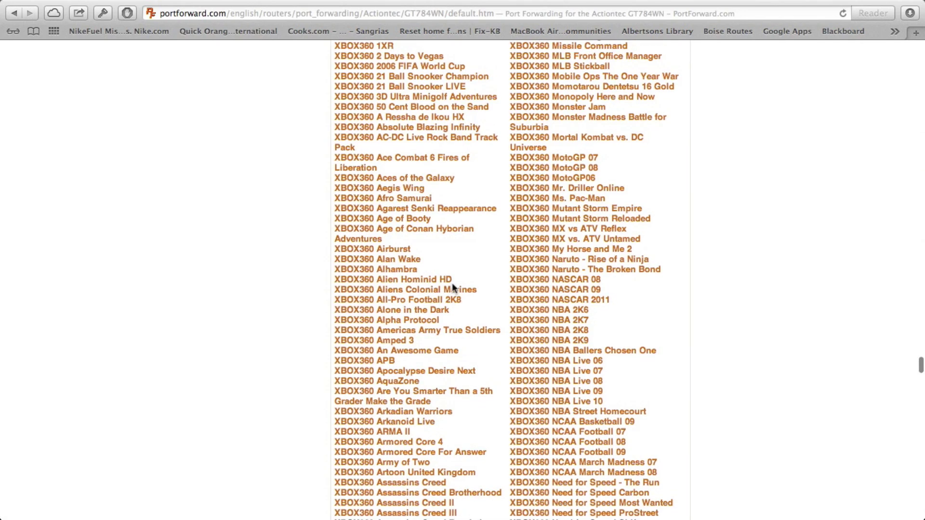
pyautogui.scroll(8, 452, 282)
pyautogui.scroll(-10, 452, 283)
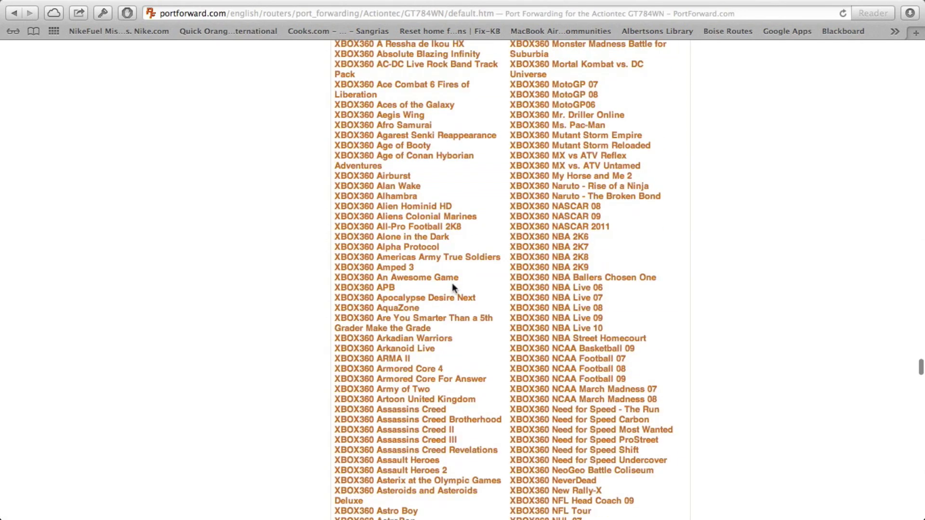
pyautogui.scroll(-15, 452, 284)
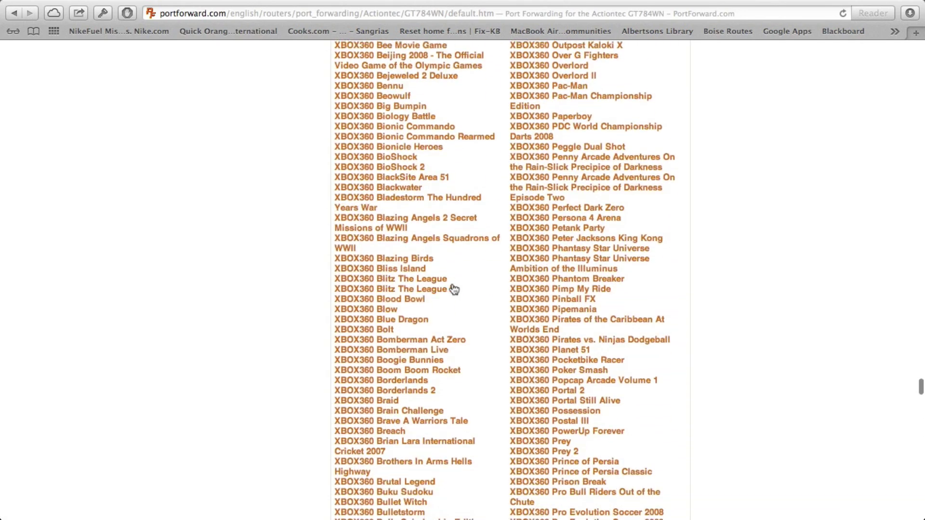
pyautogui.scroll(-3, 453, 288)
pyautogui.scroll(5, 452, 287)
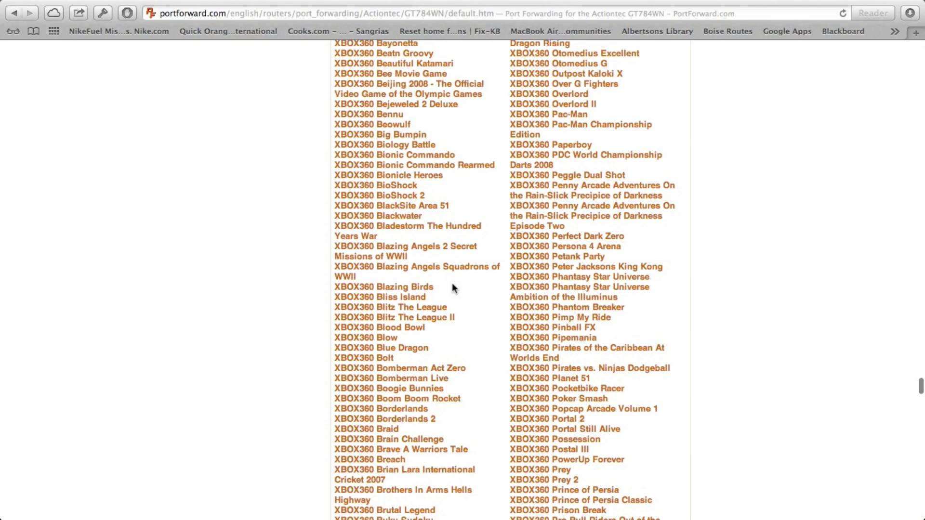
pyautogui.scroll(8, 453, 285)
pyautogui.scroll(-20, 452, 287)
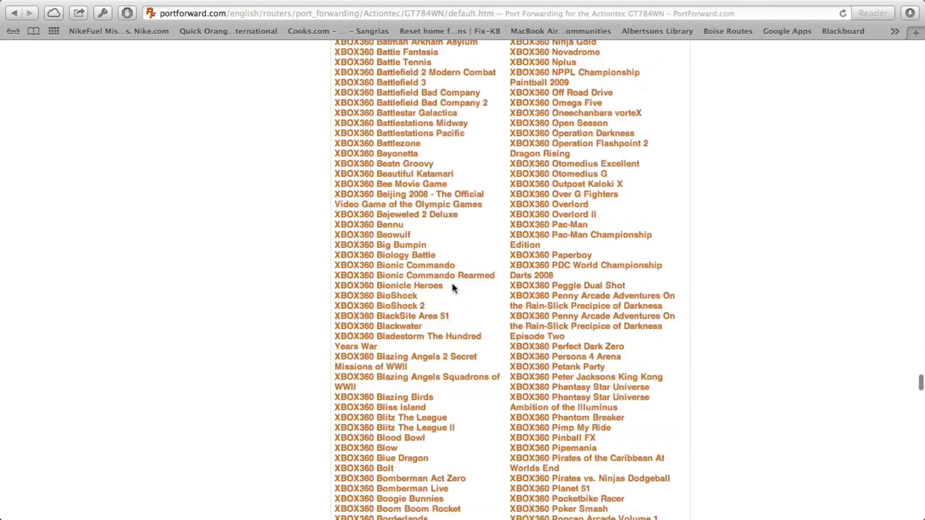
pyautogui.scroll(-20, 453, 287)
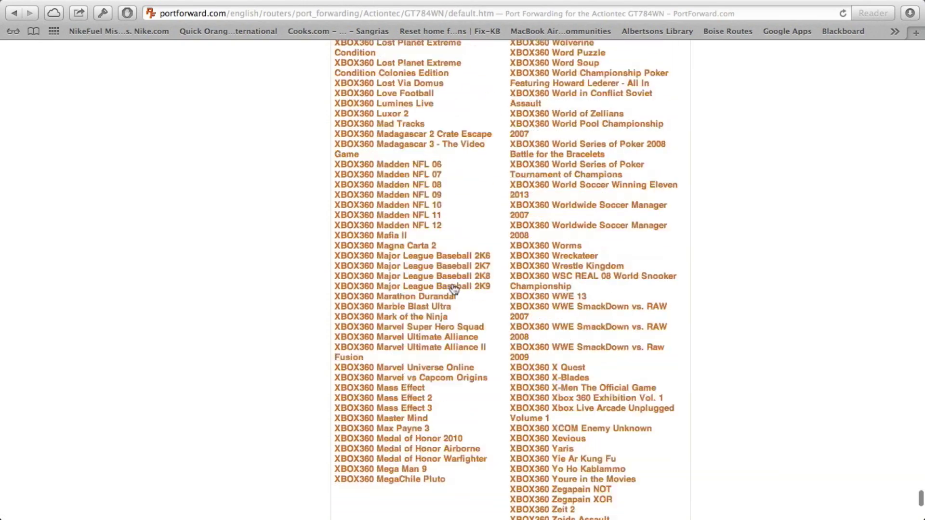
pyautogui.scroll(4, 453, 288)
pyautogui.scroll(6, 452, 284)
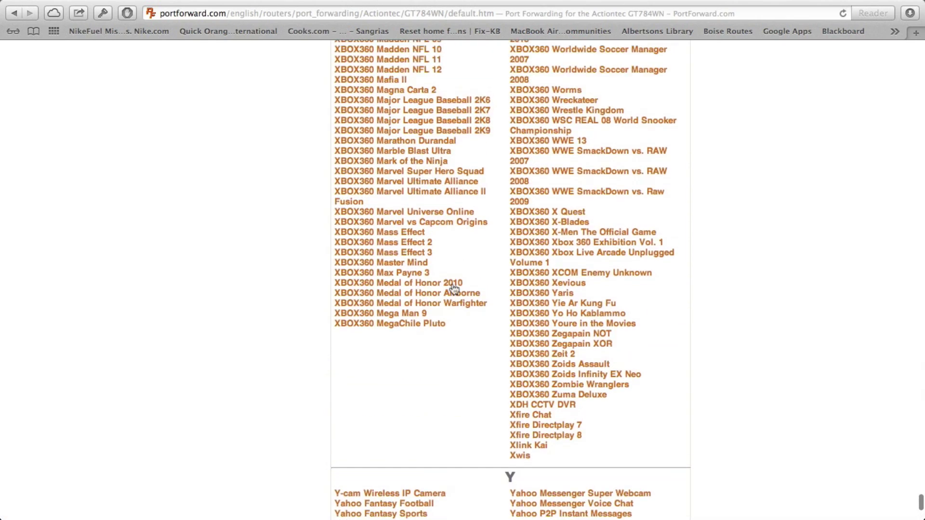
pyautogui.scroll(2, 443, 262)
pyautogui.scroll(3, 441, 259)
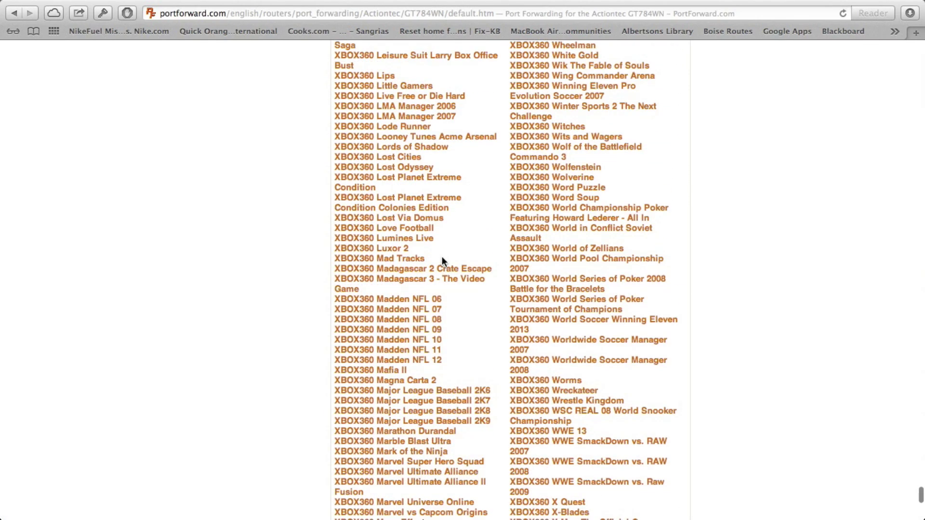
pyautogui.scroll(1, 408, 155)
pyautogui.scroll(1, 407, 156)
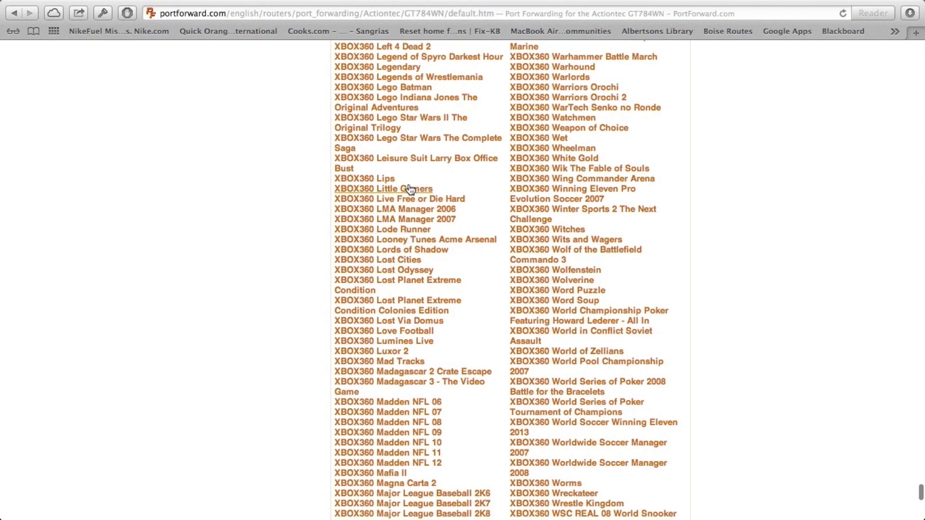
pyautogui.scroll(2, 409, 188)
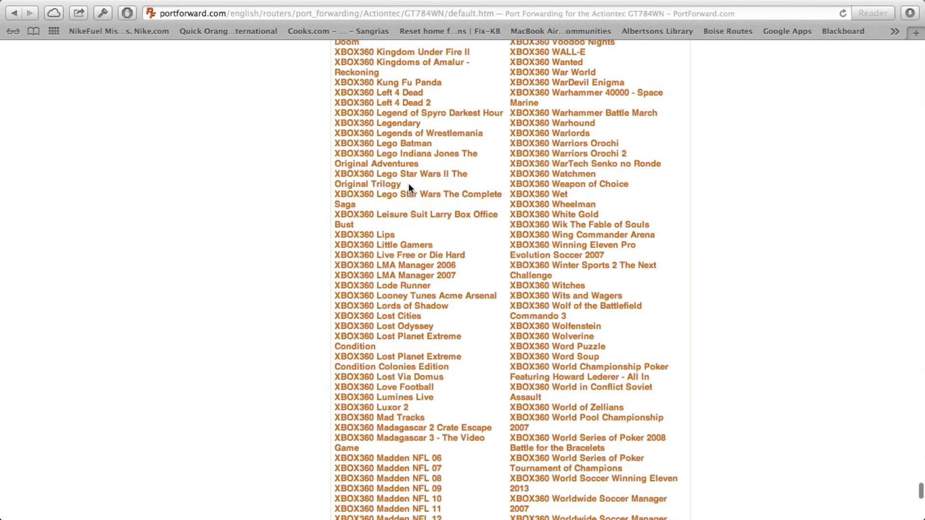
pyautogui.scroll(1, 409, 188)
pyautogui.scroll(1, 410, 188)
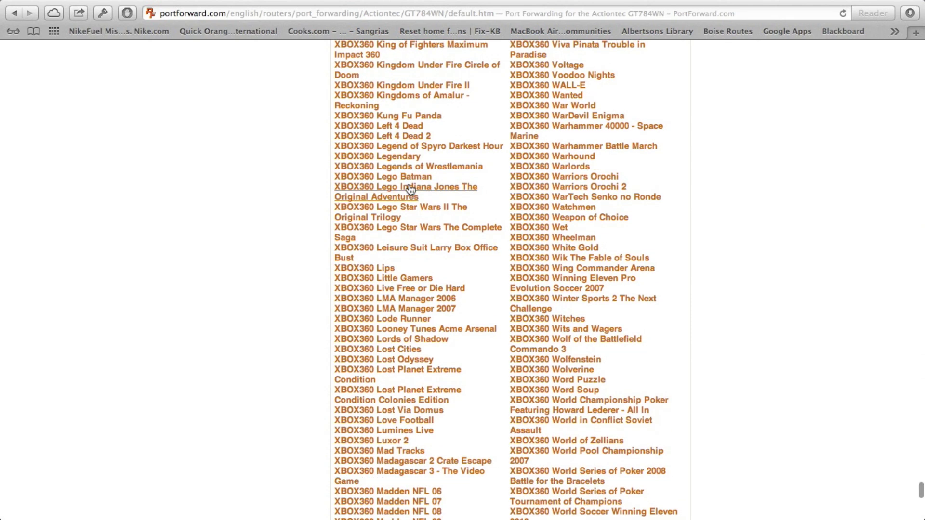
pyautogui.scroll(15, 410, 189)
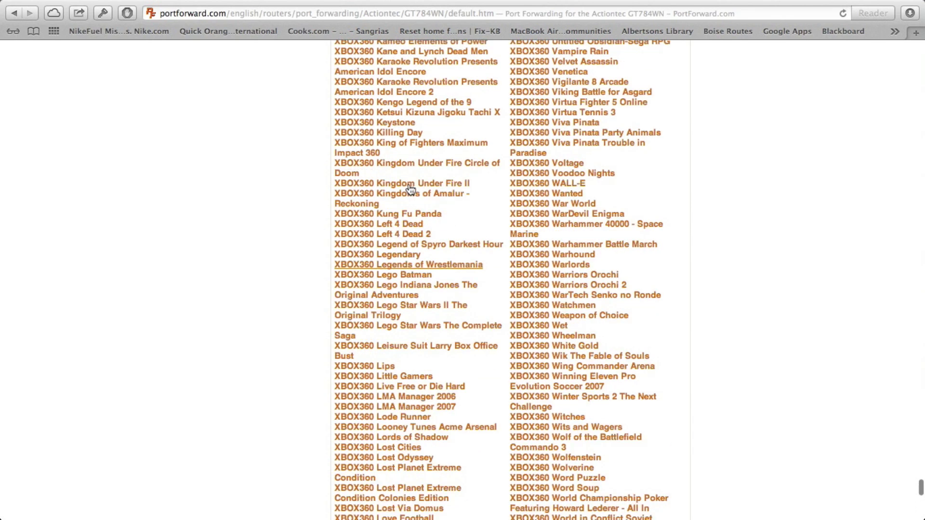
pyautogui.scroll(15, 410, 189)
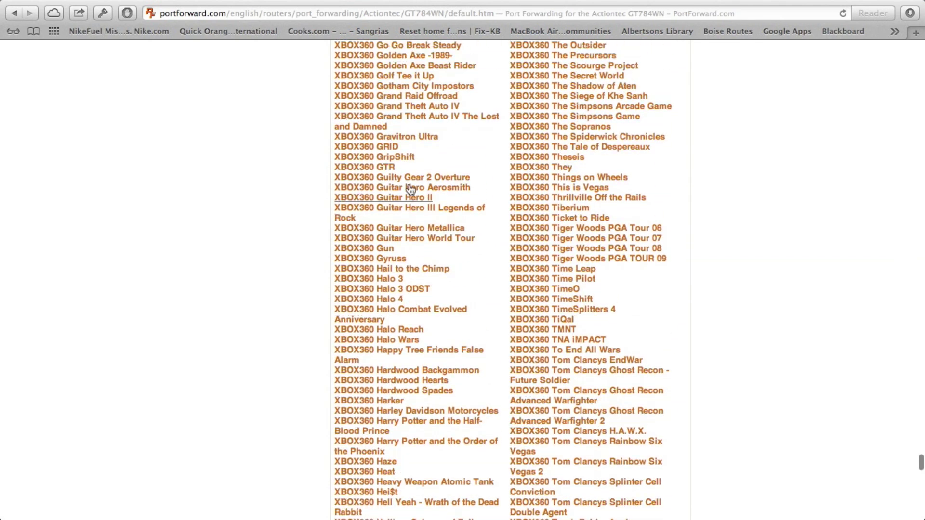
pyautogui.scroll(15, 410, 189)
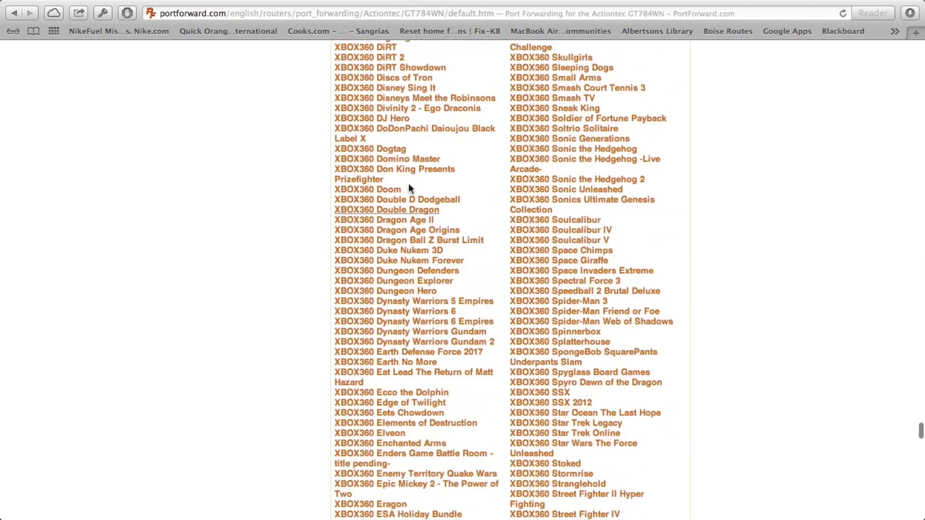
pyautogui.scroll(15, 410, 188)
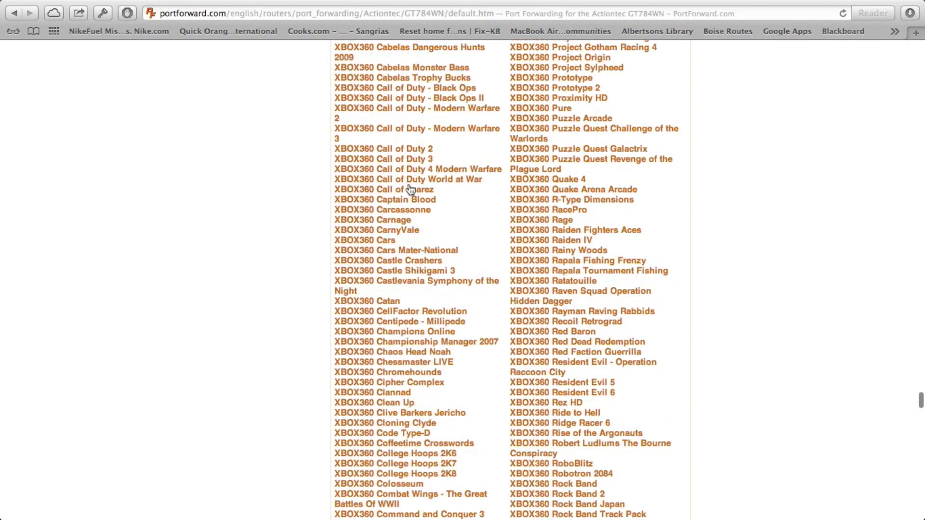
pyautogui.scroll(15, 409, 188)
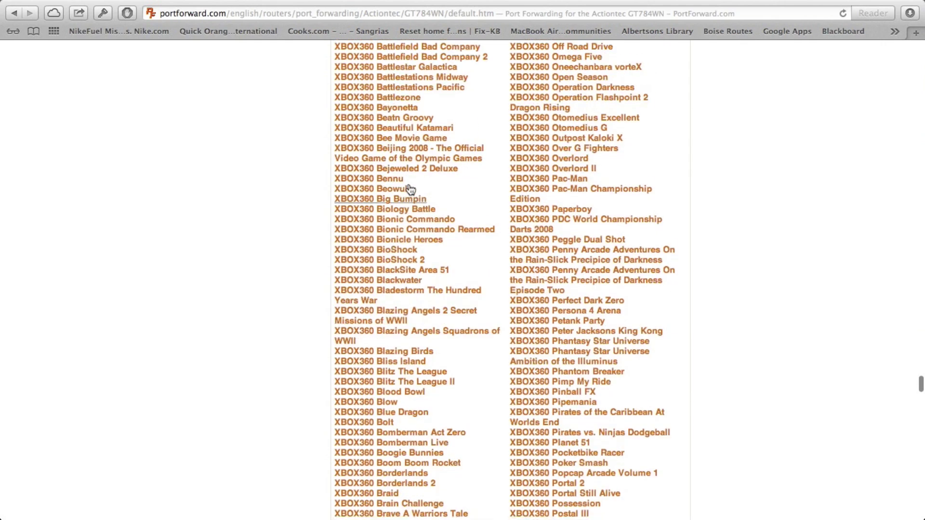
pyautogui.scroll(10, 410, 189)
pyautogui.scroll(-4, 410, 189)
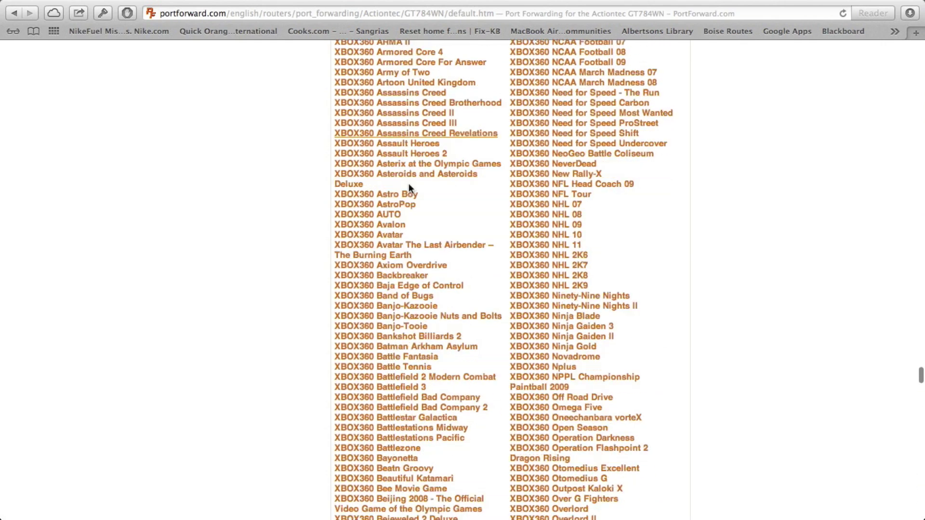
pyautogui.scroll(-5, 392, 313)
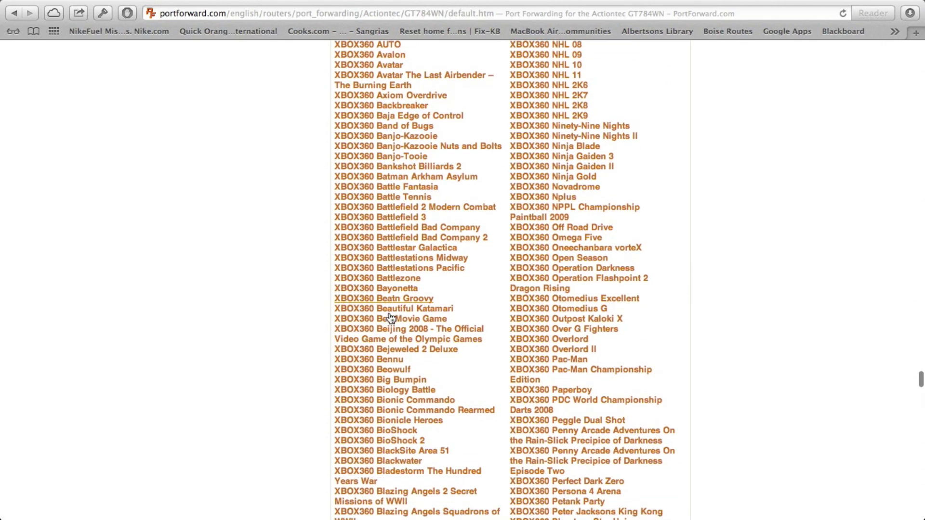
pyautogui.scroll(-2, 391, 318)
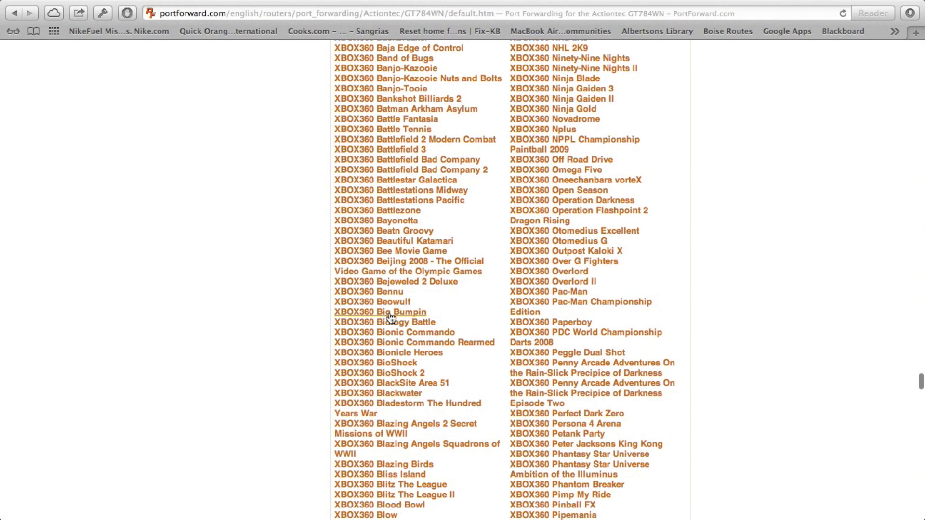
pyautogui.scroll(-5, 391, 318)
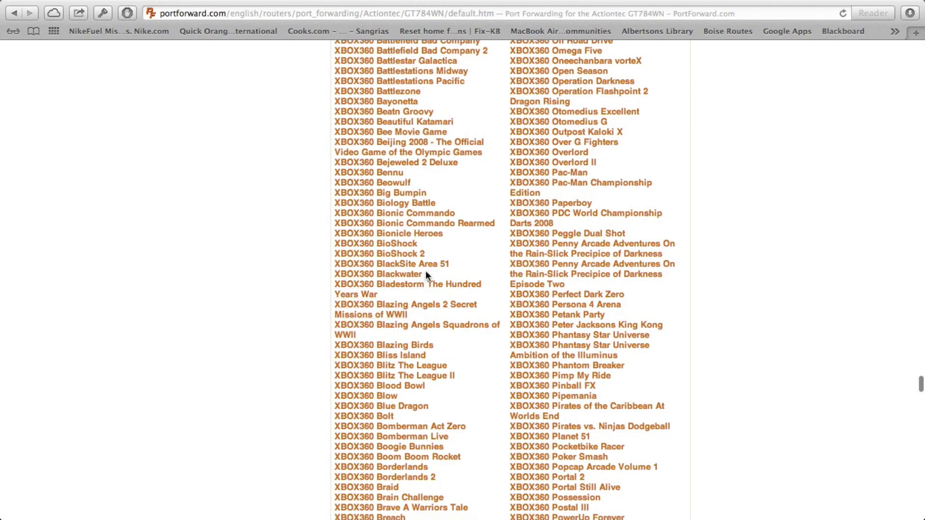
# Open the Blazing Angels 2 guide and read Entry #1: TCP ports 3074–3074.
pyautogui.click(403, 305)
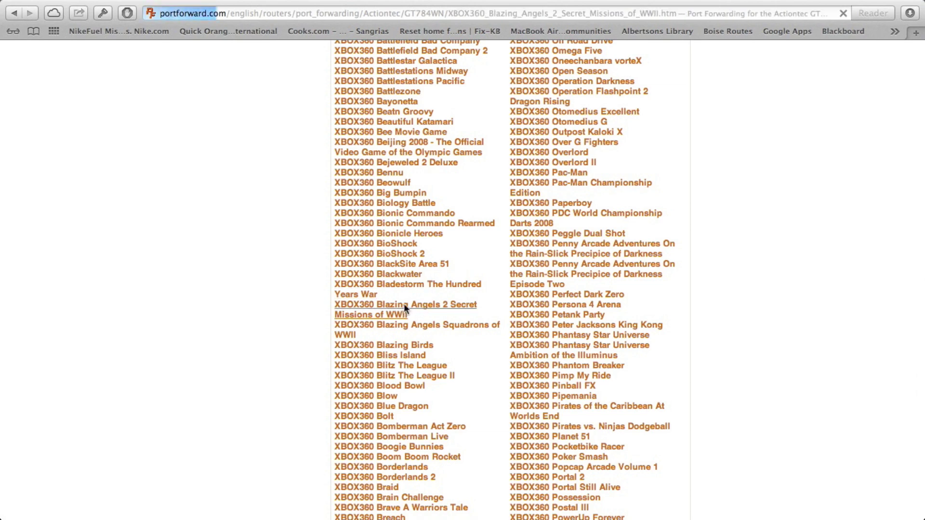
pyautogui.scroll(-8, 414, 374)
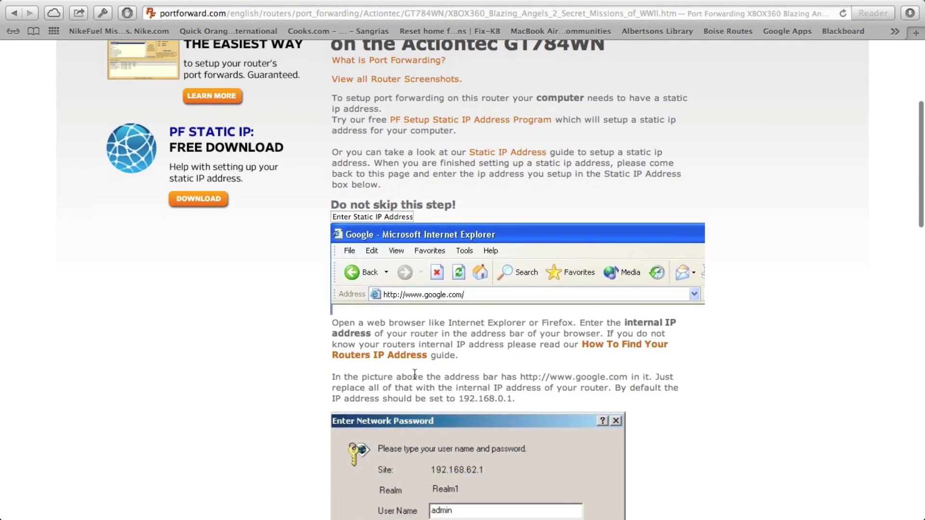
pyautogui.scroll(-2, 452, 346)
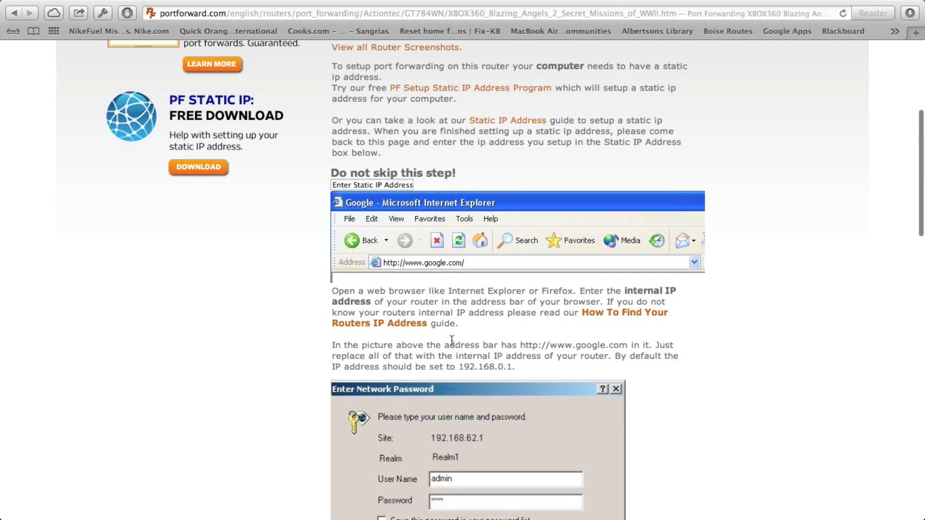
pyautogui.scroll(-3, 511, 164)
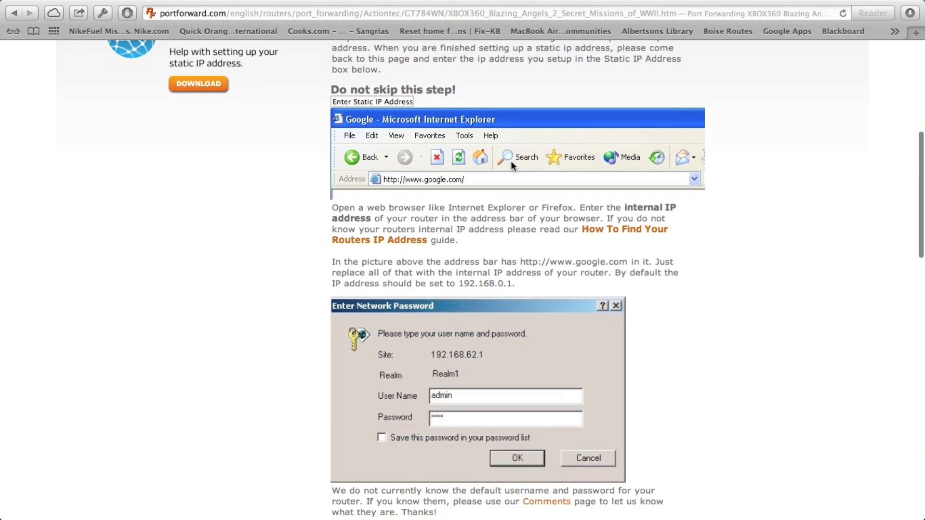
pyautogui.scroll(-12, 474, 258)
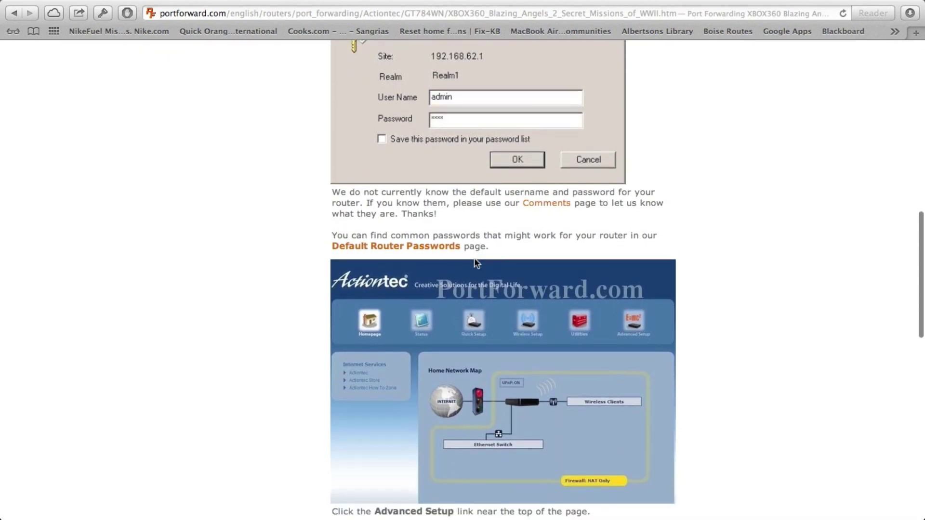
pyautogui.scroll(-8, 474, 258)
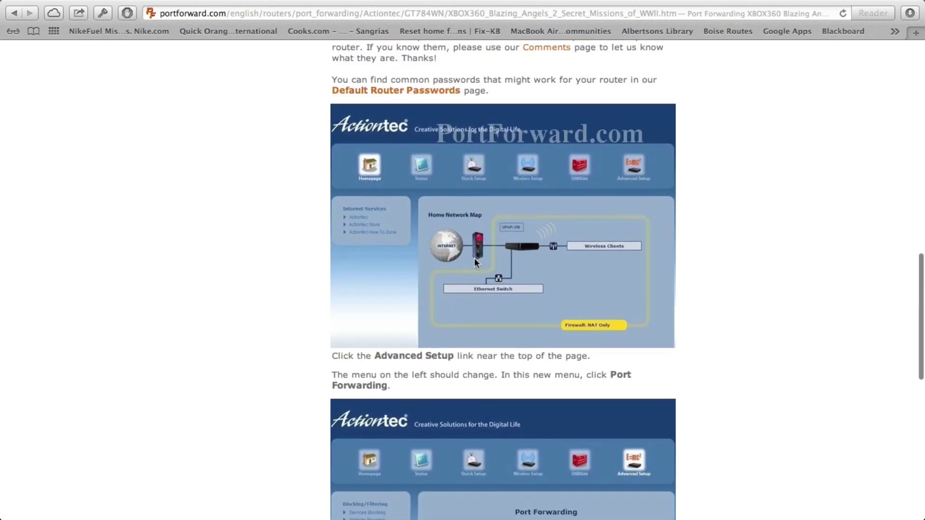
pyautogui.scroll(-9, 475, 260)
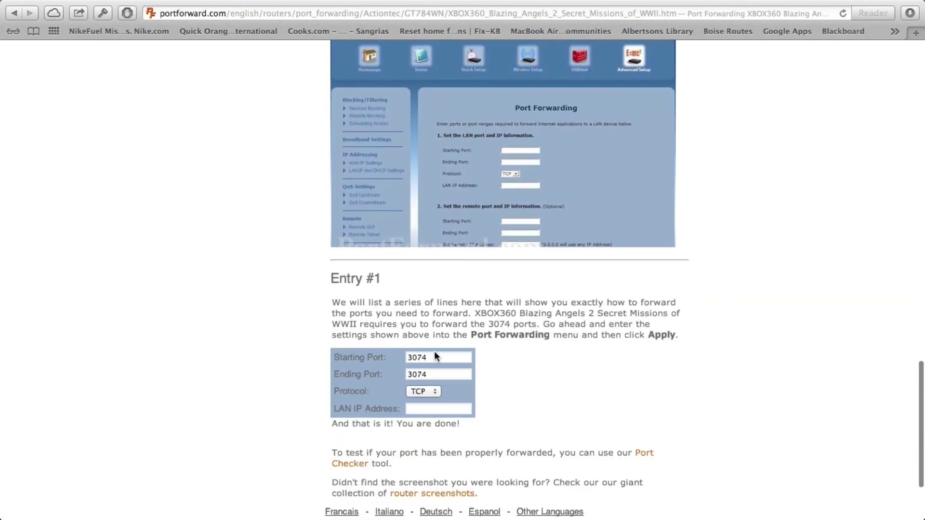
pyautogui.scroll(-2, 403, 391)
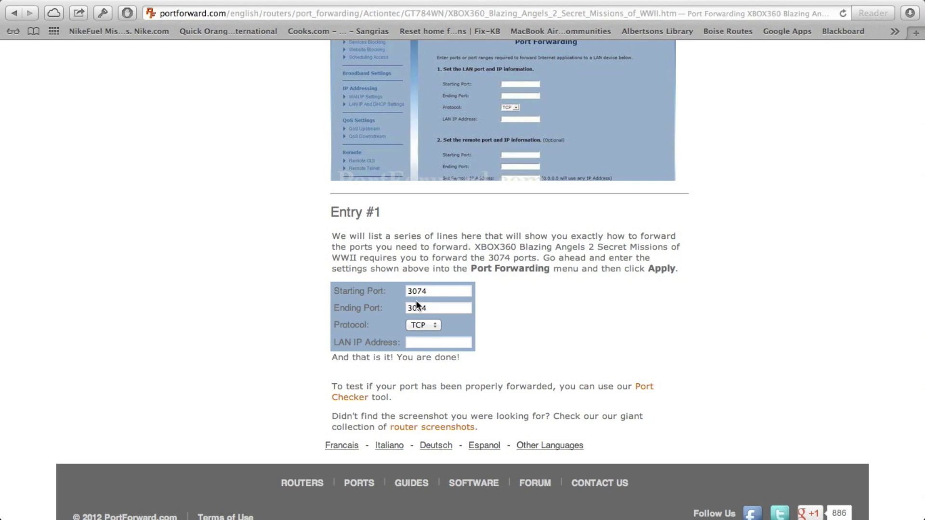
pyautogui.hotkey('ctrl', 'Left')
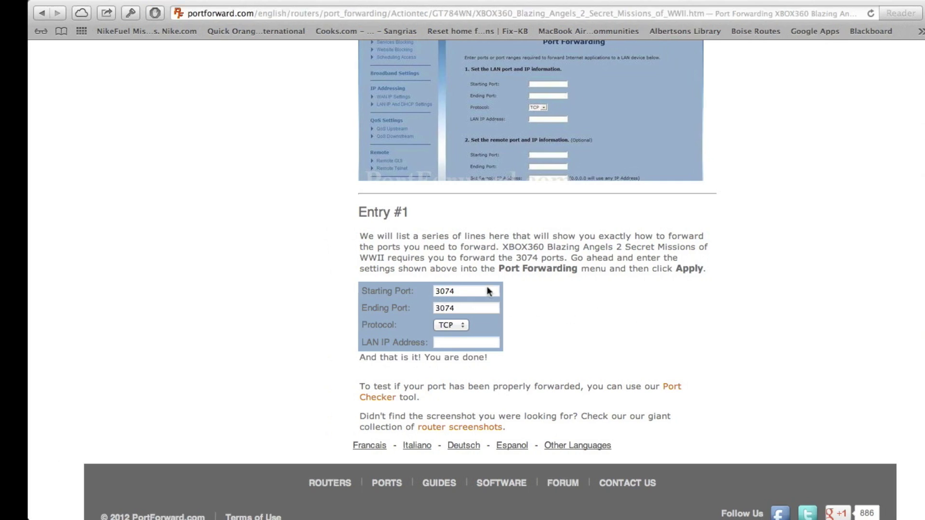
pyautogui.hotkey('ctrl', 'Right')
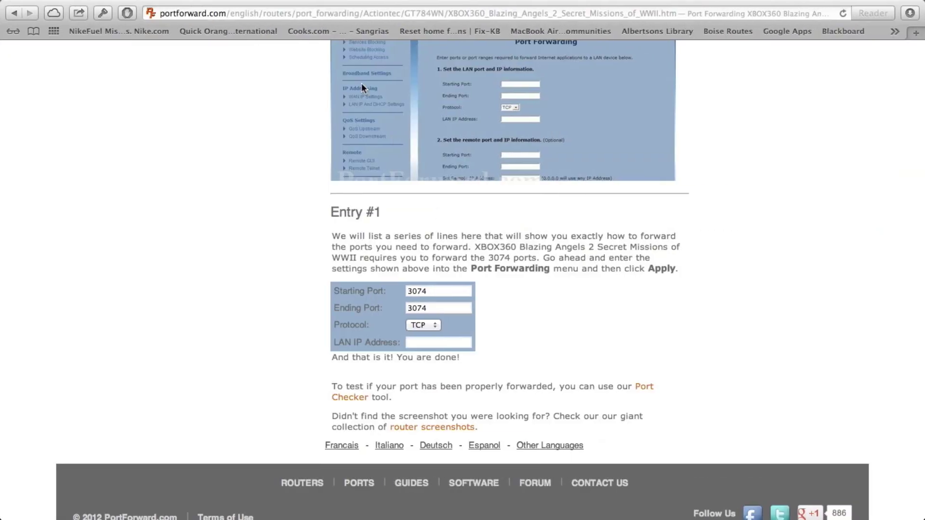
# Go back three pages to the blog post and scroll to tips Turn UPnP On through Turn IPV6 Off.
pyautogui.click(13, 30)
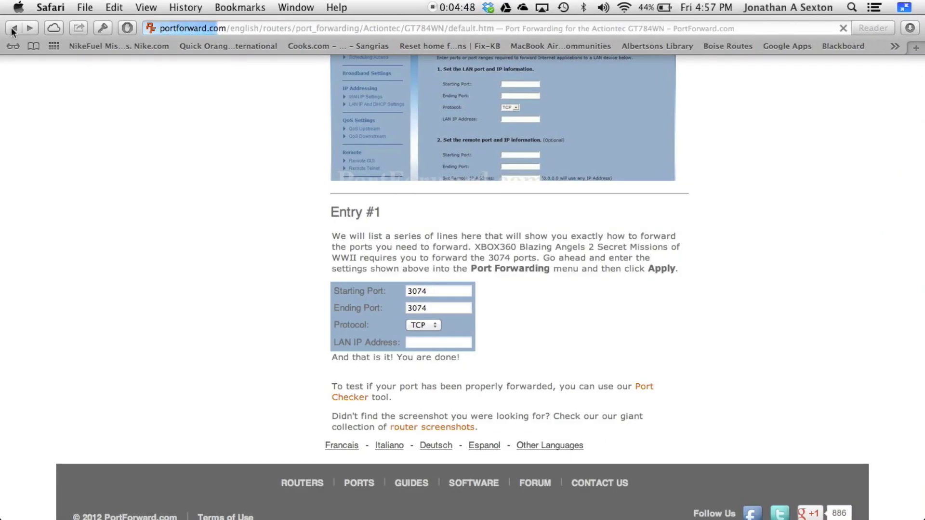
pyautogui.click(13, 30)
pyautogui.click(13, 30)
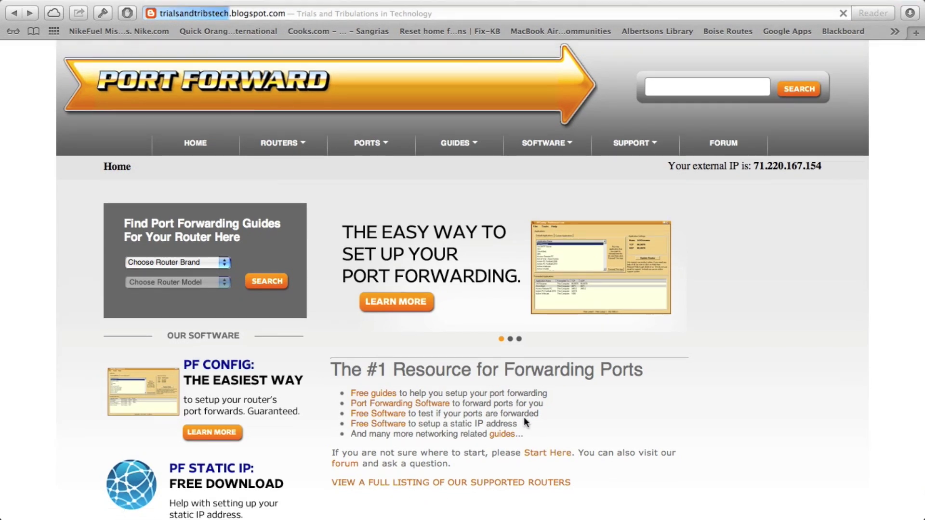
pyautogui.scroll(-5, 380, 407)
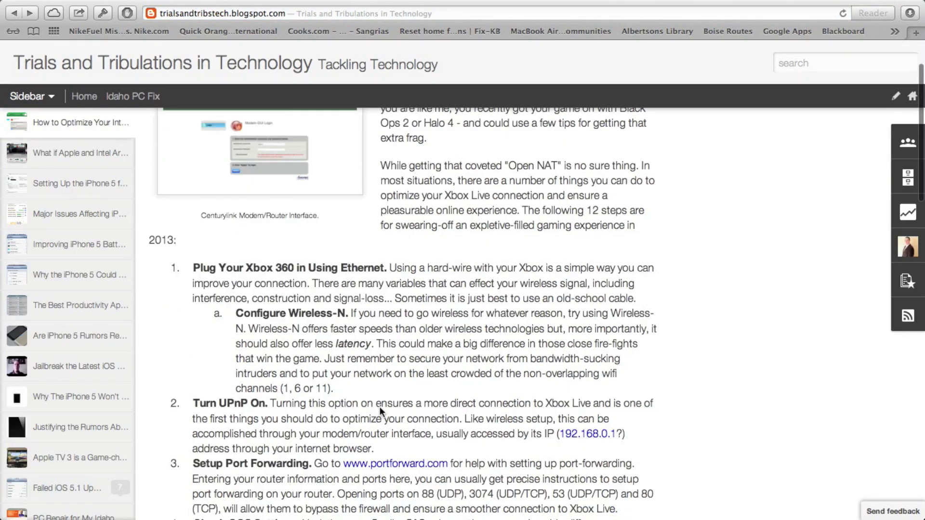
pyautogui.scroll(-3, 380, 408)
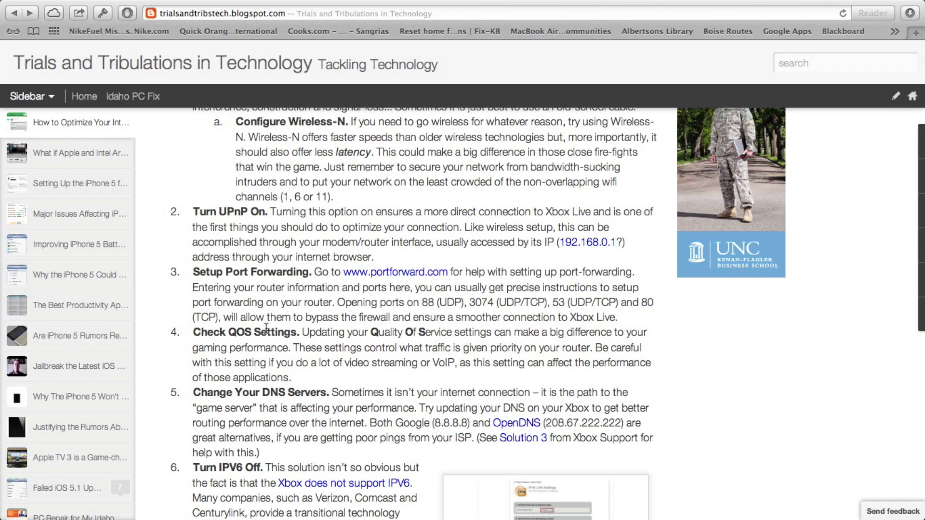
# Review the modem's QoS Type options, keeping CenturyLink Video Services with Upstream direction and no rules.
pyautogui.hotkey('ctrl', 'Left')
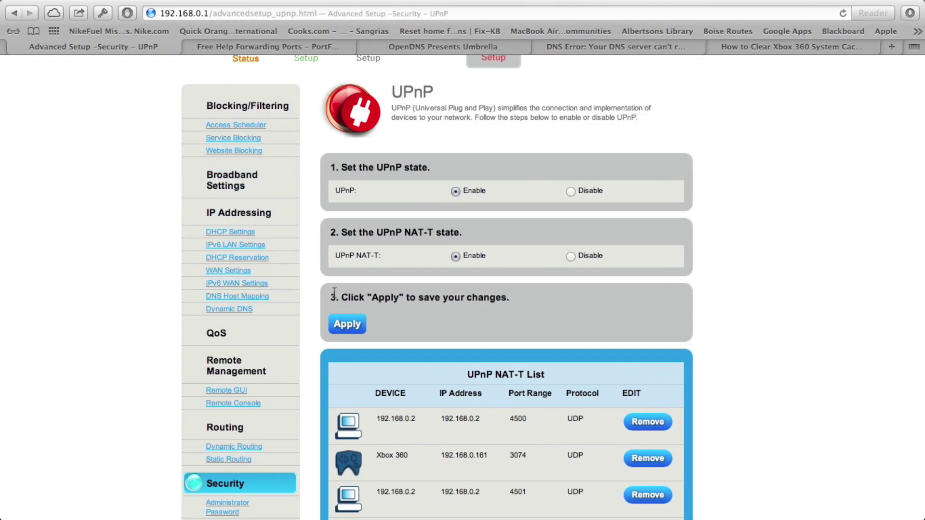
pyautogui.click(219, 334)
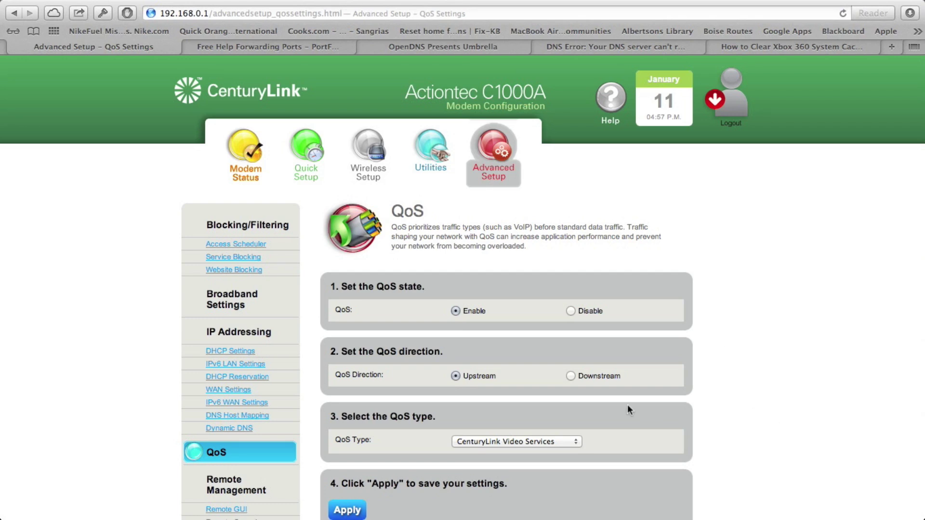
pyautogui.scroll(-5, 628, 408)
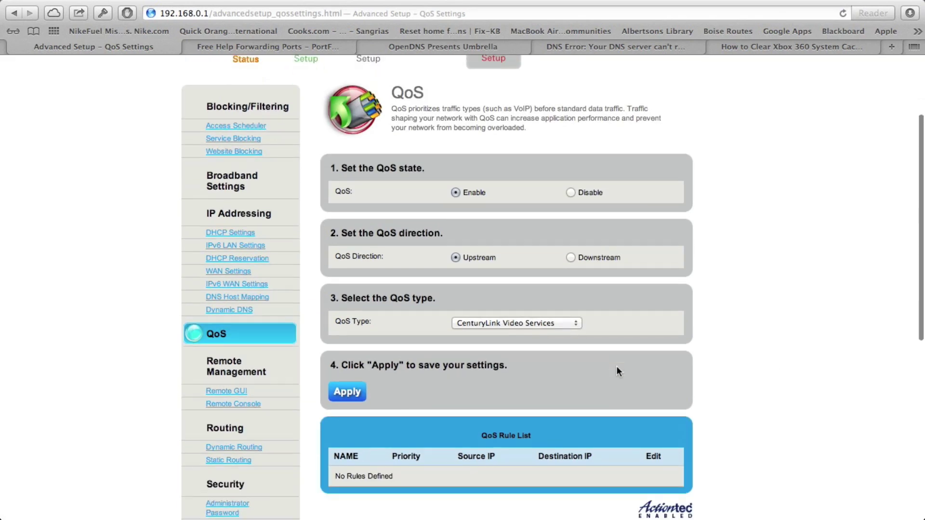
pyautogui.scroll(-2, 617, 369)
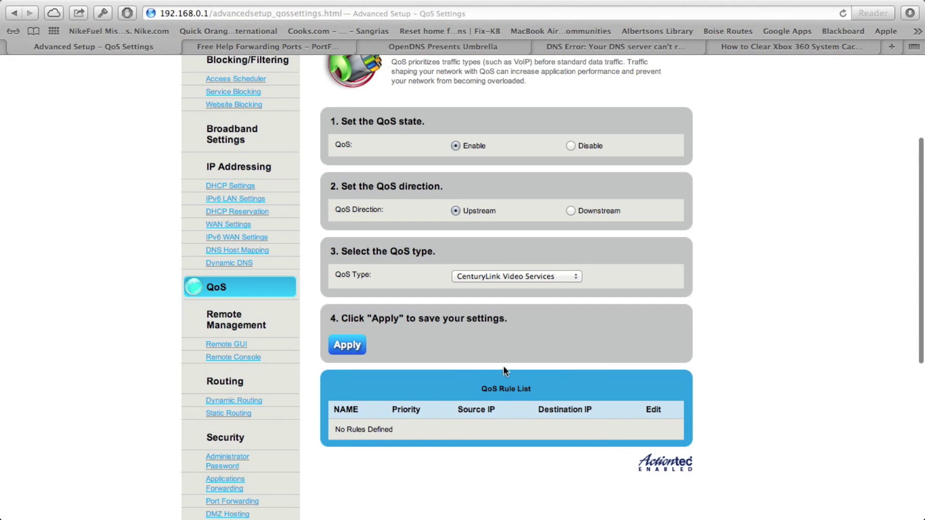
pyautogui.click(543, 279)
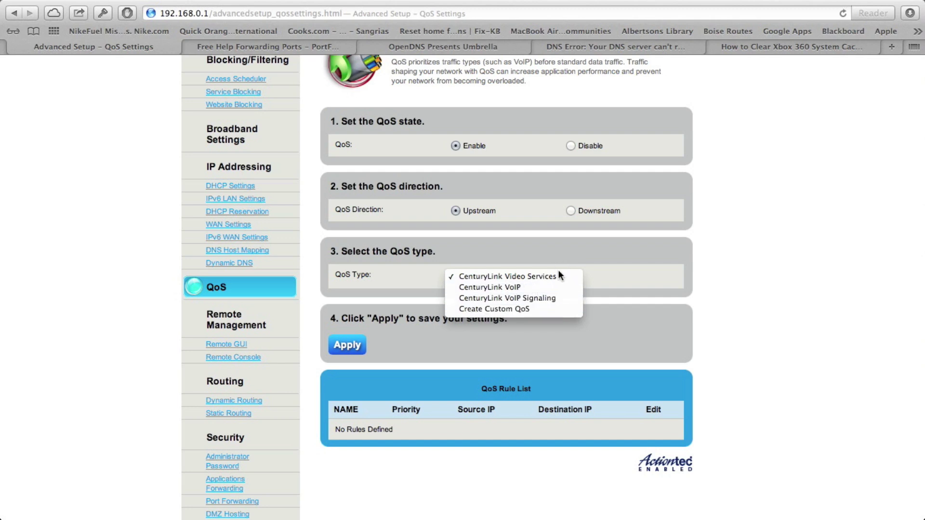
pyautogui.click(566, 259)
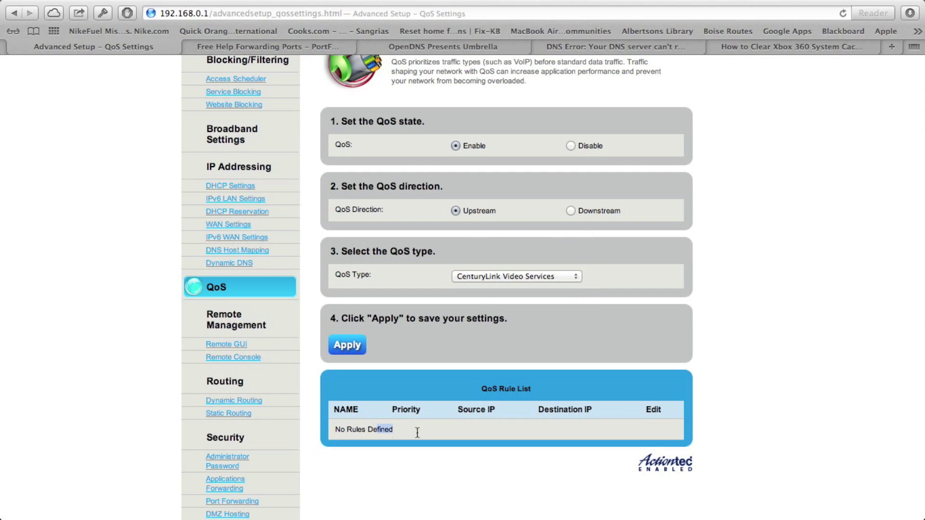
pyautogui.moveTo(417, 429); pyautogui.dragTo(408, 448)
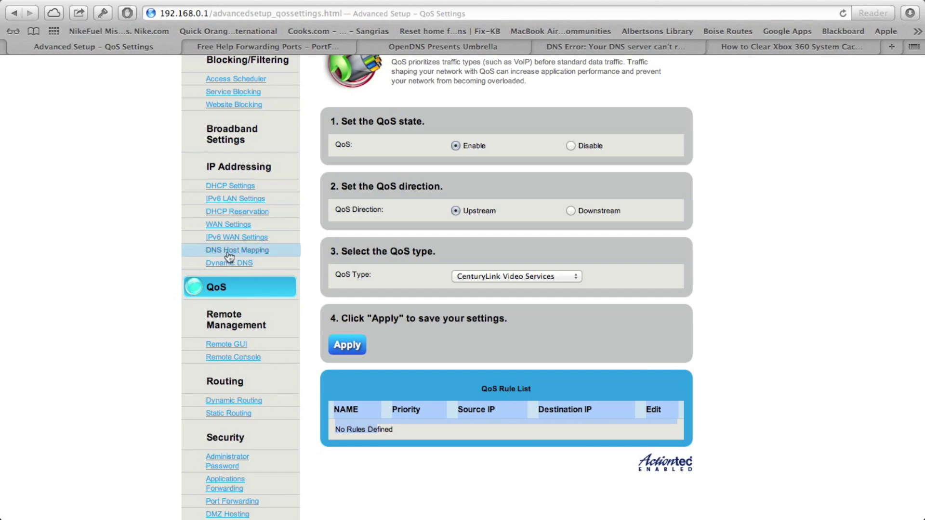
# Scroll up and down the modem configuration page to review its settings.
pyautogui.scroll(4, 289, 243)
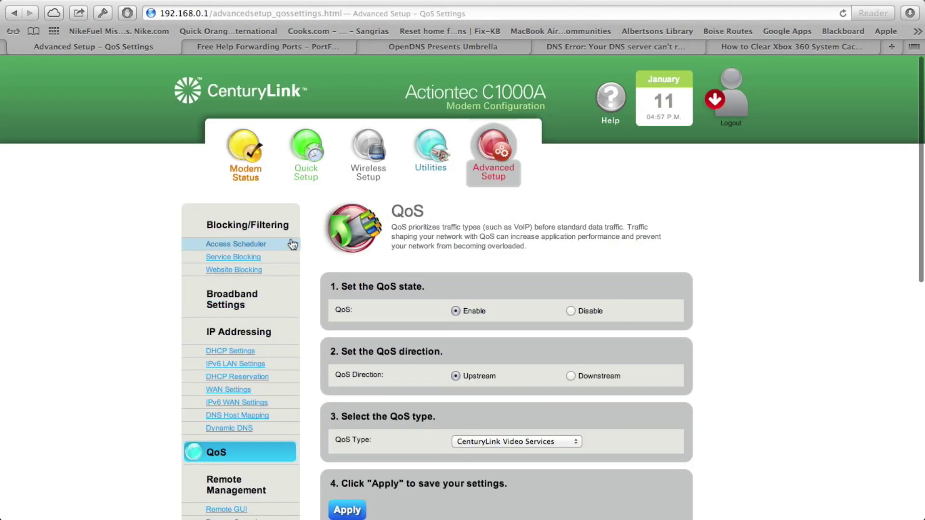
pyautogui.scroll(-8, 291, 244)
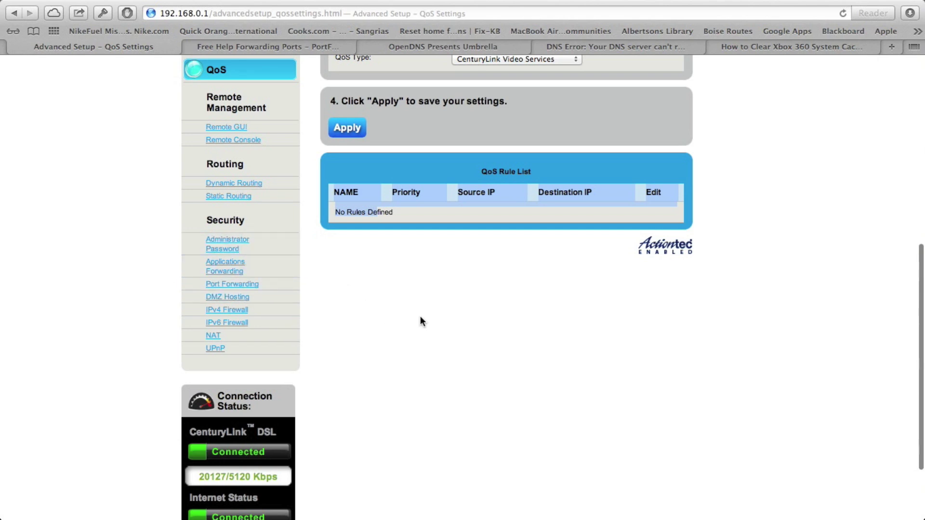
pyautogui.scroll(8, 421, 322)
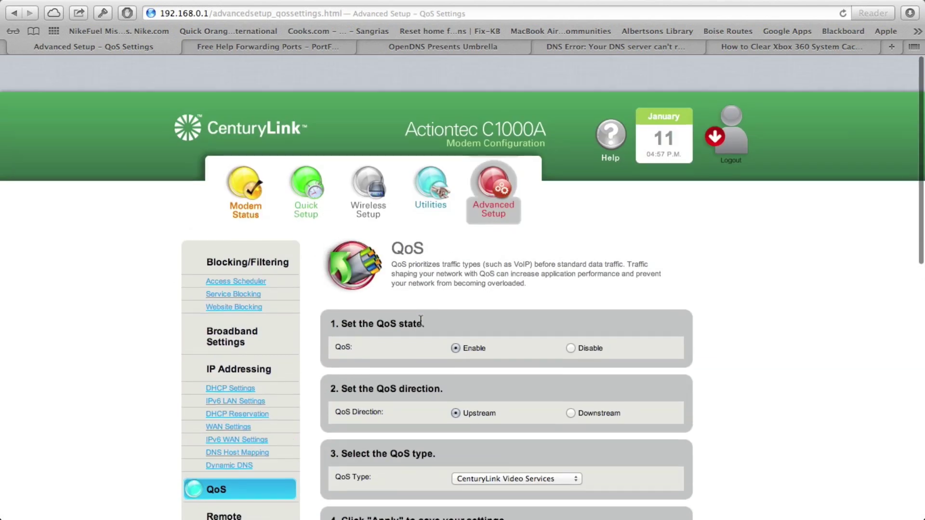
pyautogui.scroll(-5, 420, 320)
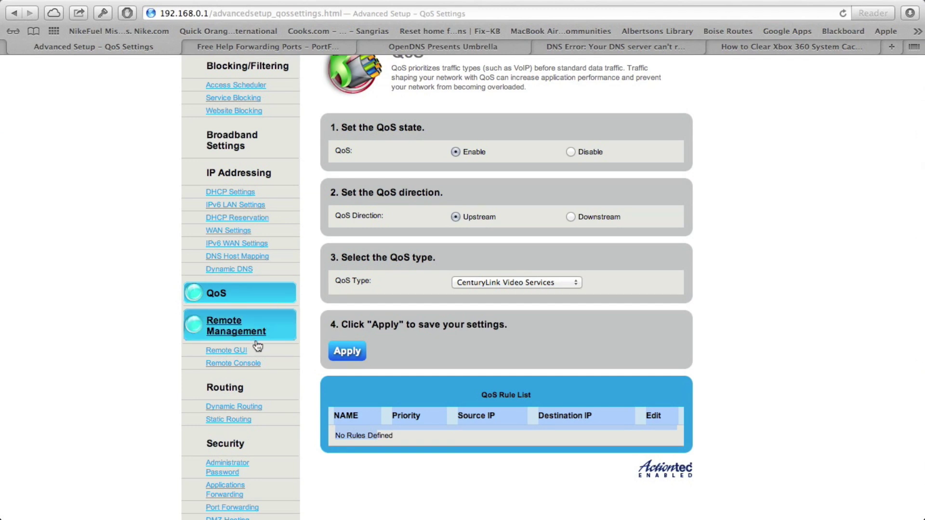
pyautogui.scroll(4, 258, 346)
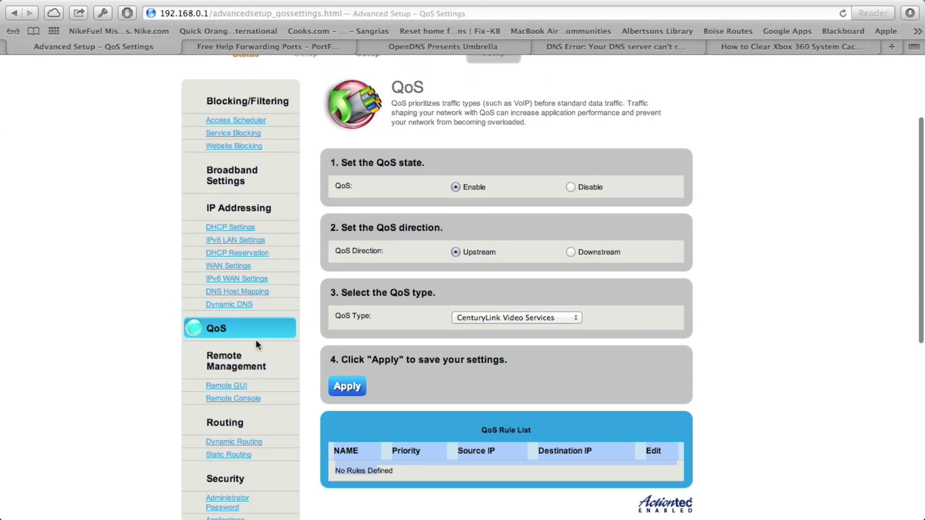
pyautogui.scroll(-5, 258, 346)
pyautogui.scroll(-5, 258, 346)
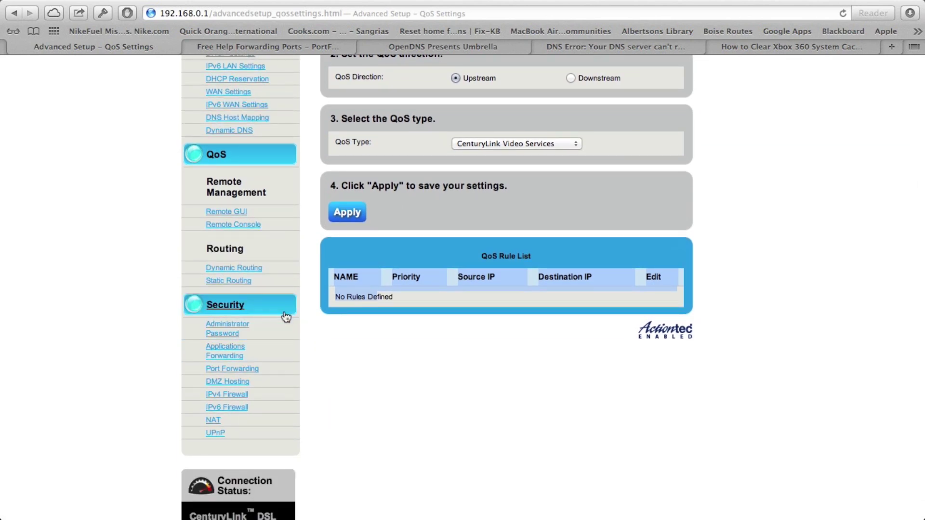
pyautogui.scroll(2, 286, 316)
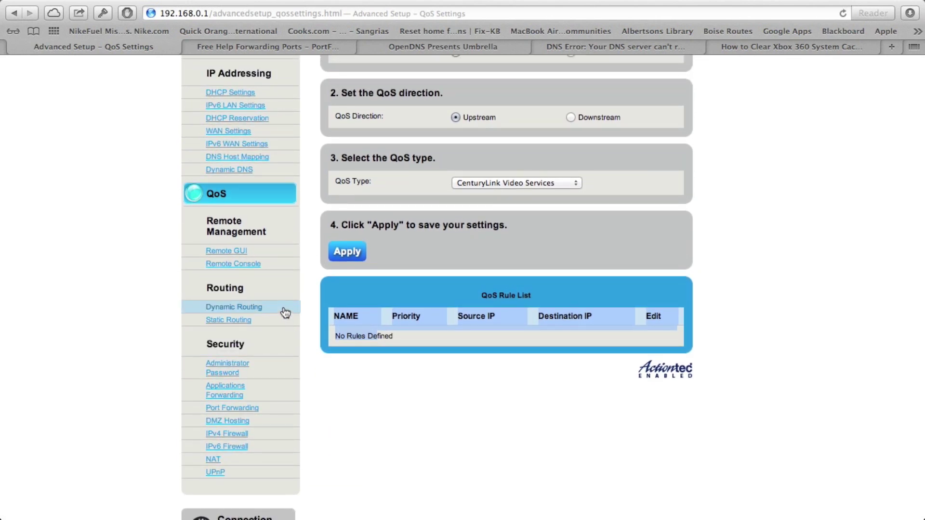
pyautogui.scroll(-1, 285, 313)
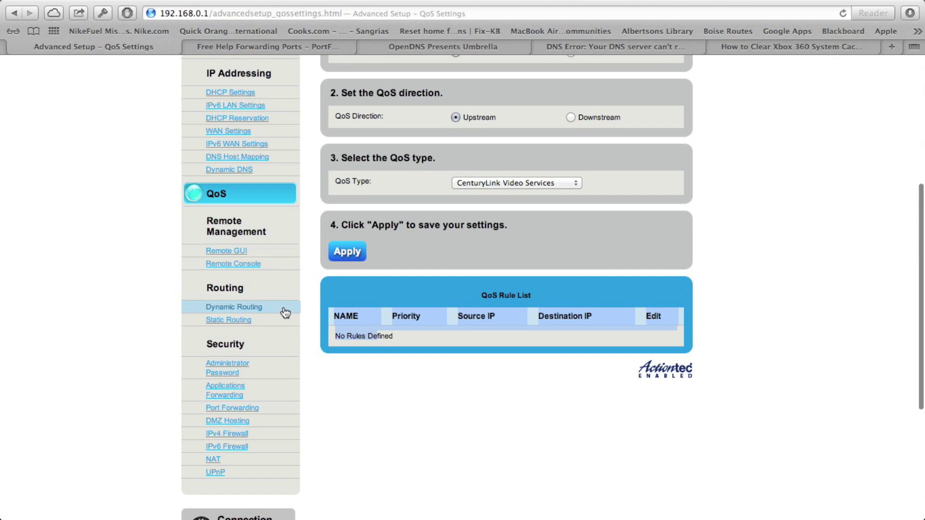
pyautogui.scroll(2, 286, 314)
pyautogui.scroll(3, 286, 313)
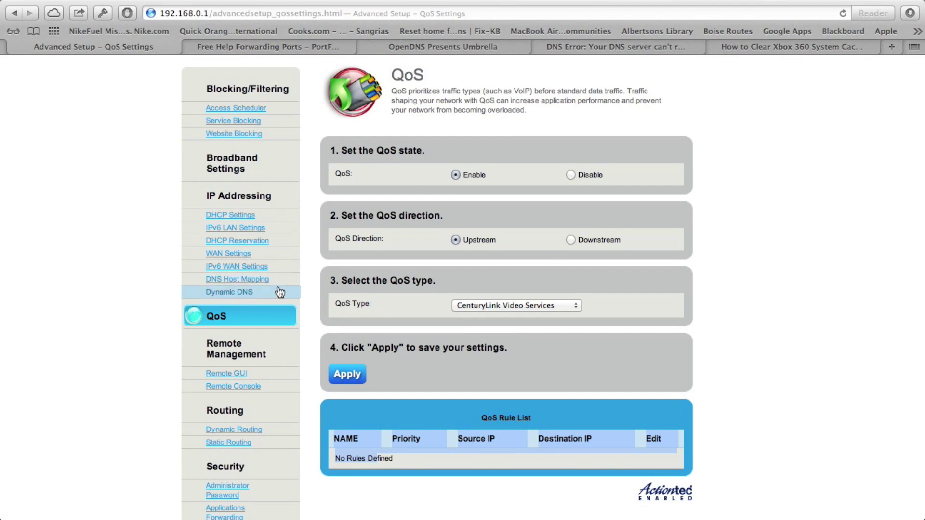
# Open the IP Addressing WAN settings and highlight the primary DNS server 8.8.8.8.
pyautogui.click(236, 196)
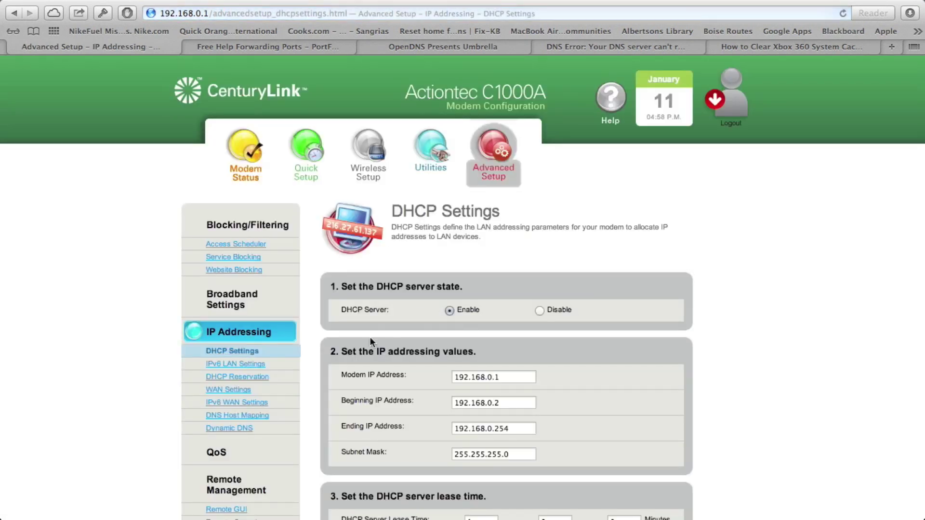
pyautogui.scroll(-5, 442, 361)
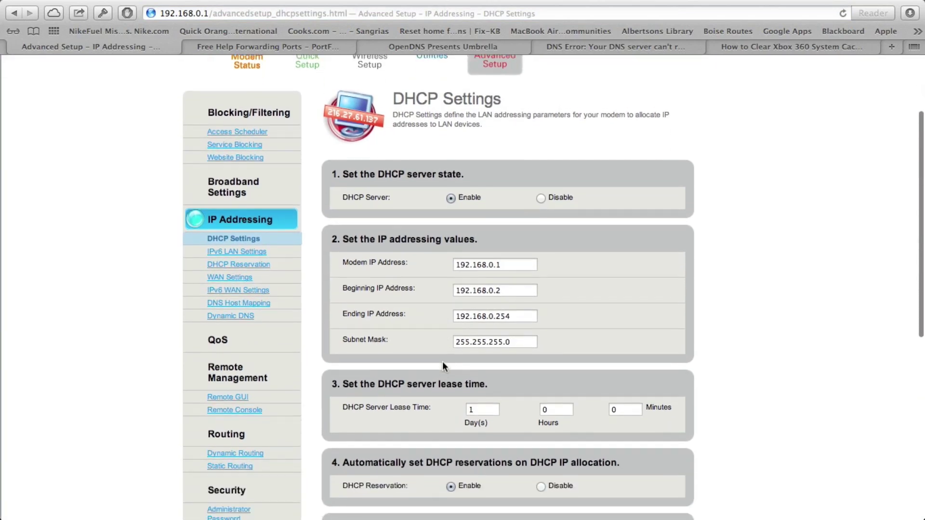
pyautogui.scroll(4, 443, 360)
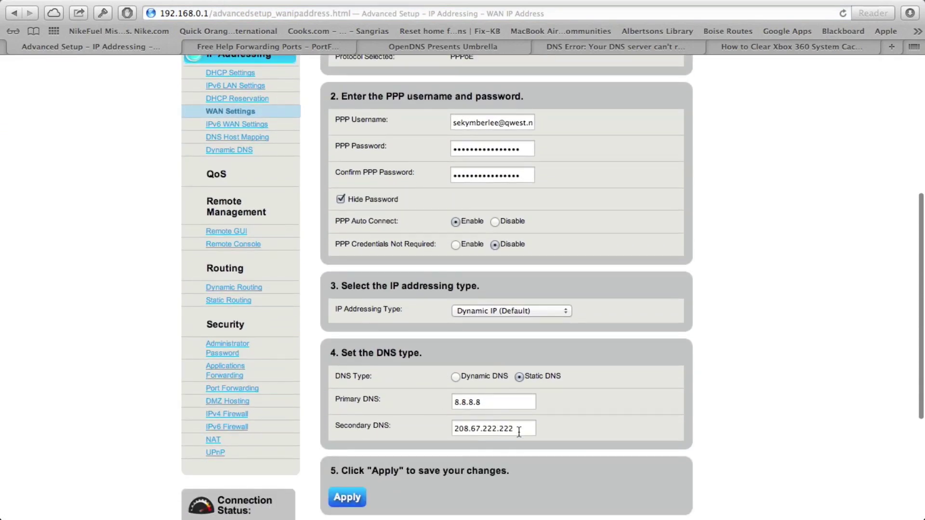
pyautogui.moveTo(519, 432); pyautogui.dragTo(447, 402)
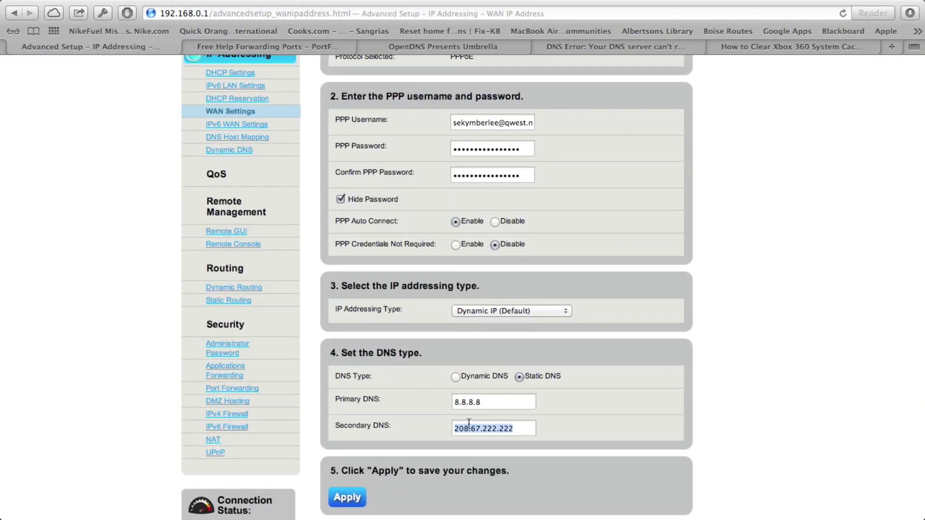
pyautogui.click(486, 402)
pyautogui.doubleClick(486, 401)
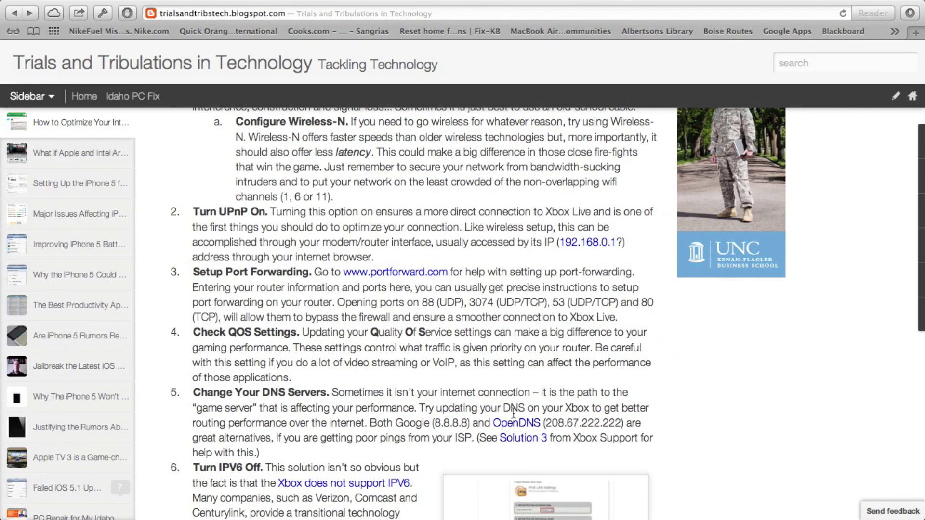
# Scroll the post through tips 4–9, from Check QOS Settings to Clear Your Xbox's Cache.
pyautogui.scroll(-5, 322, 340)
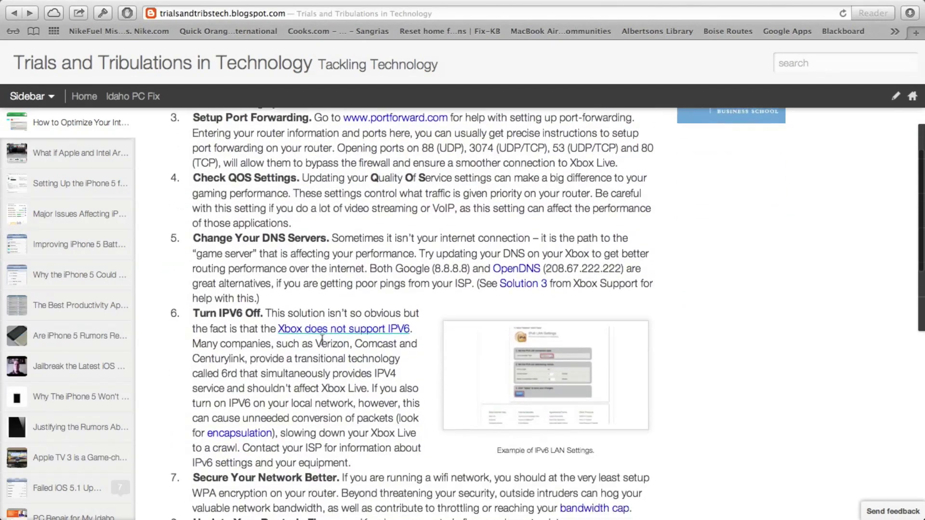
pyautogui.scroll(-2, 321, 340)
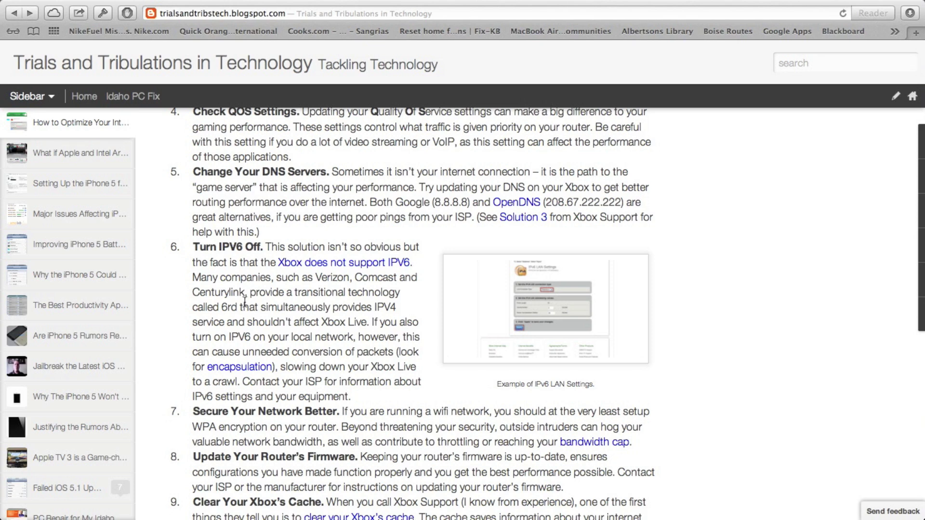
# Scroll to the final tips: Contact Your ISP, Buy A Better Modem/Router, Upgrade Your Internet Package.
pyautogui.scroll(-5, 329, 381)
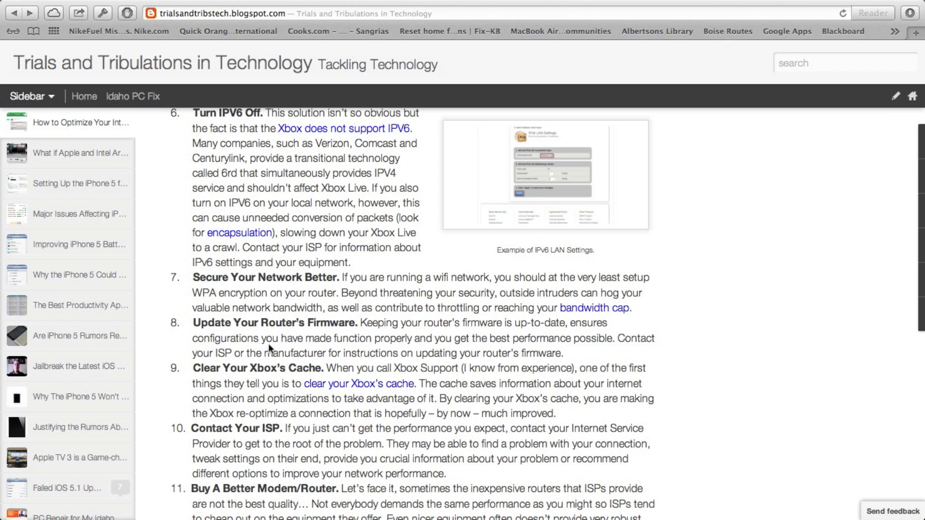
pyautogui.scroll(-4, 268, 343)
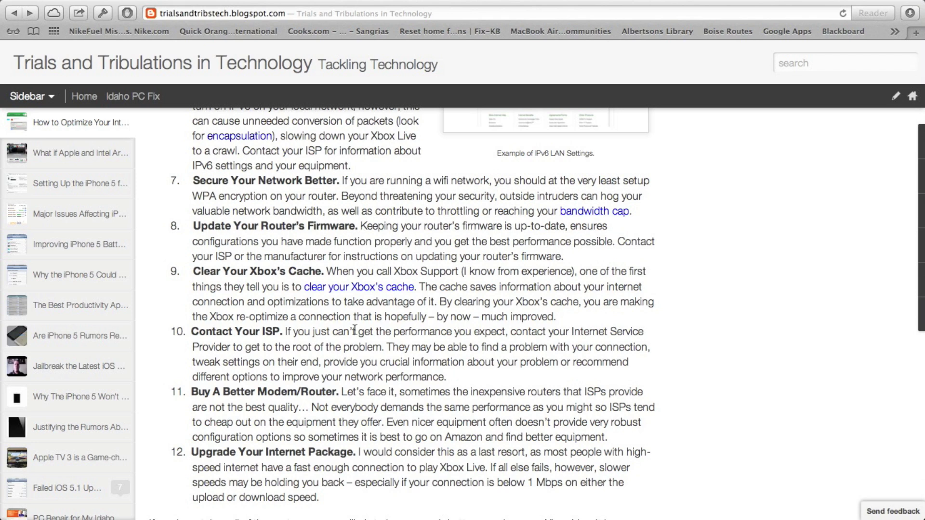
# Open the Xbox Support guide on clearing the Xbox 360 cache and skim it.
pyautogui.scroll(-3, 355, 329)
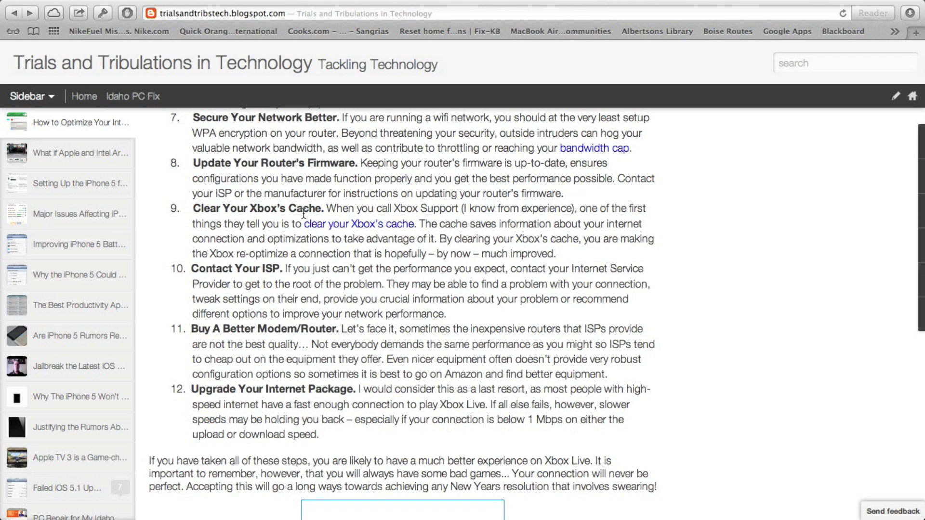
pyautogui.click(347, 230)
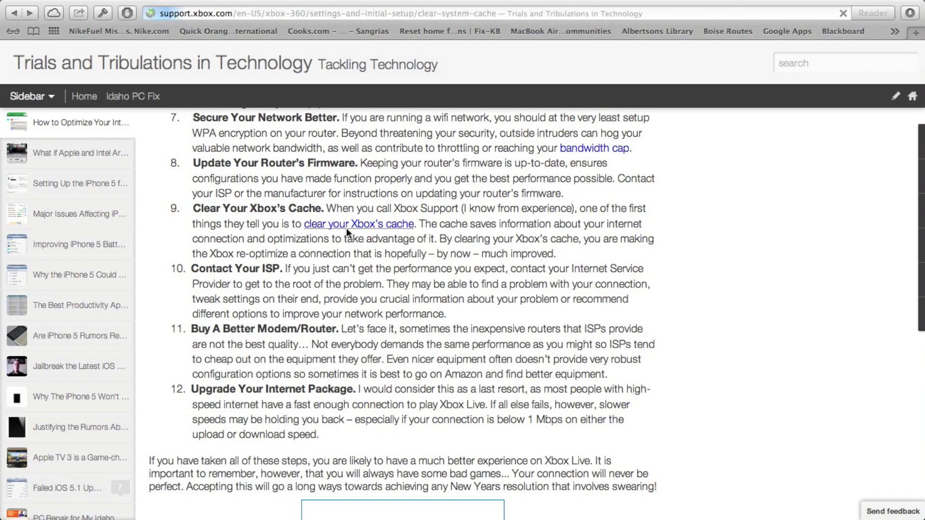
pyautogui.scroll(-15, 485, 326)
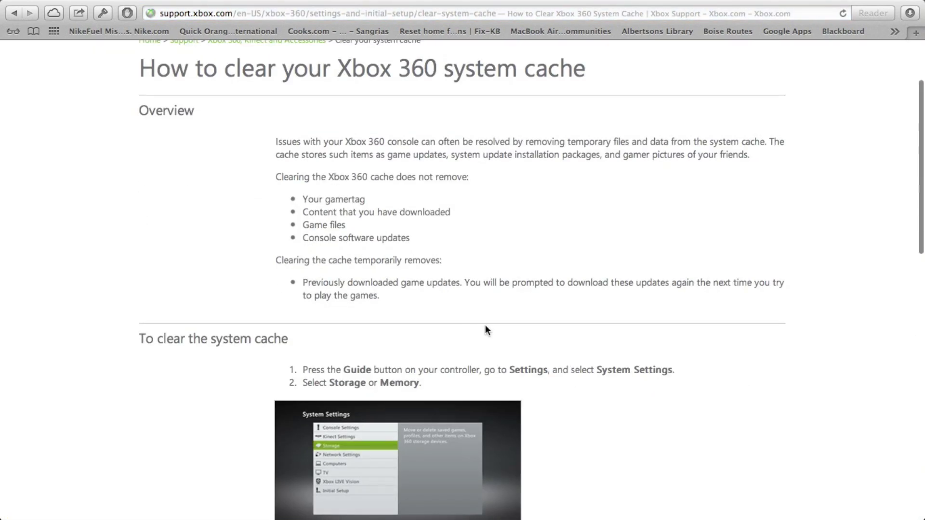
pyautogui.scroll(15, 486, 329)
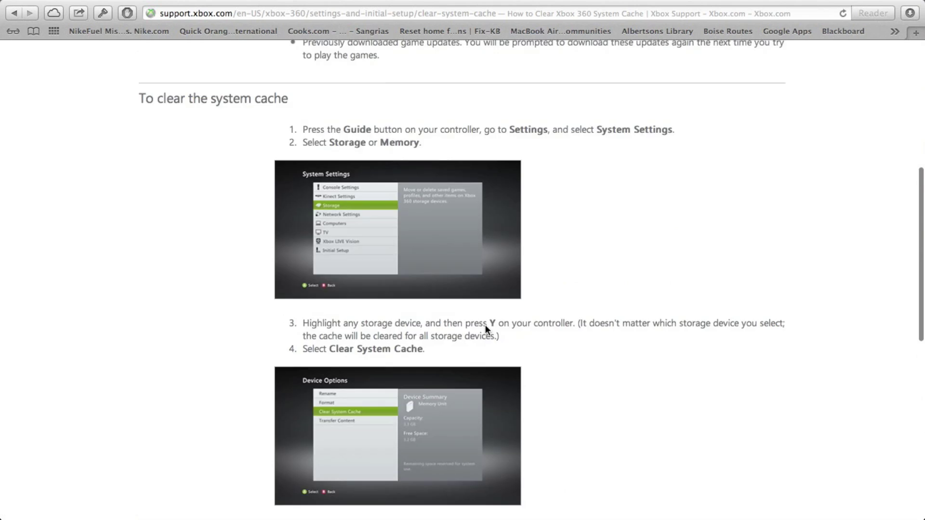
# Return to the blog post and scroll further down it.
pyautogui.click(15, 13)
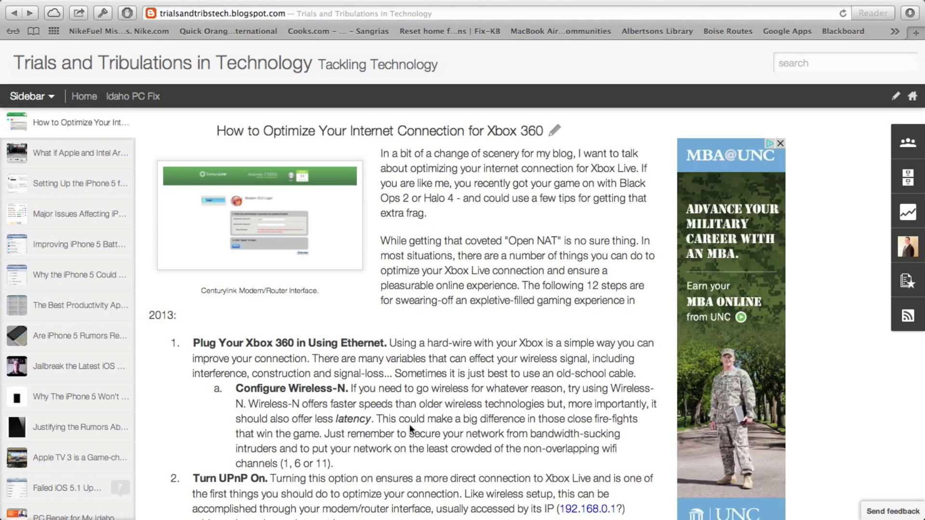
pyautogui.scroll(-6, 410, 424)
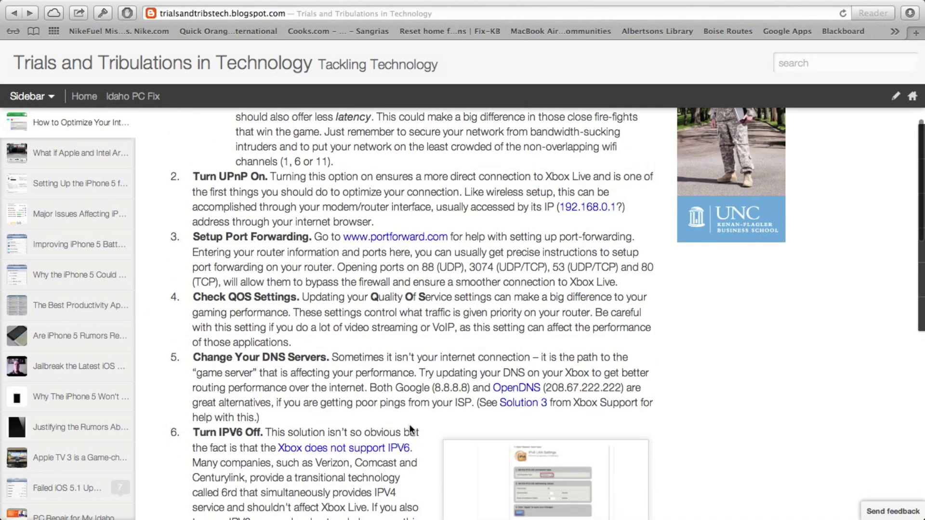
pyautogui.scroll(-3, 410, 429)
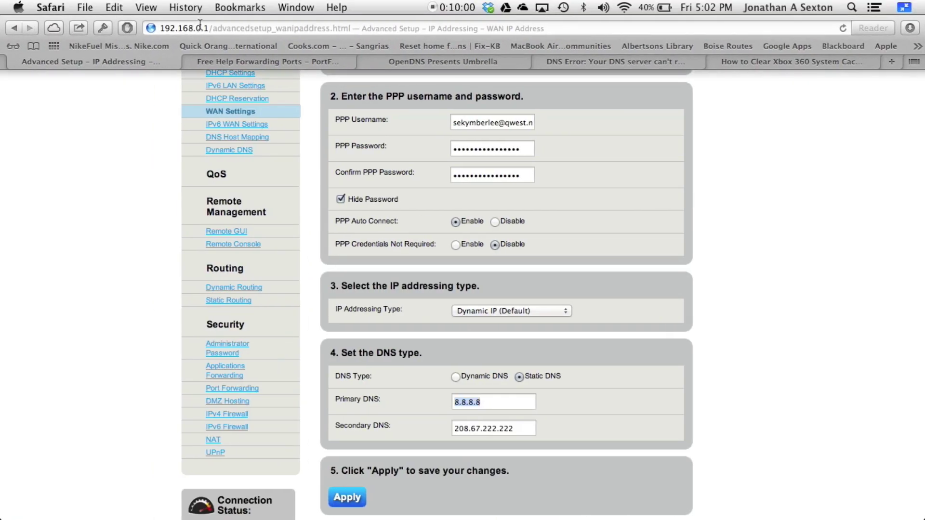
# Load the Actiontec router admin at 192.168.0.1 and check the firmware status under Utilities.
pyautogui.click(231, 62)
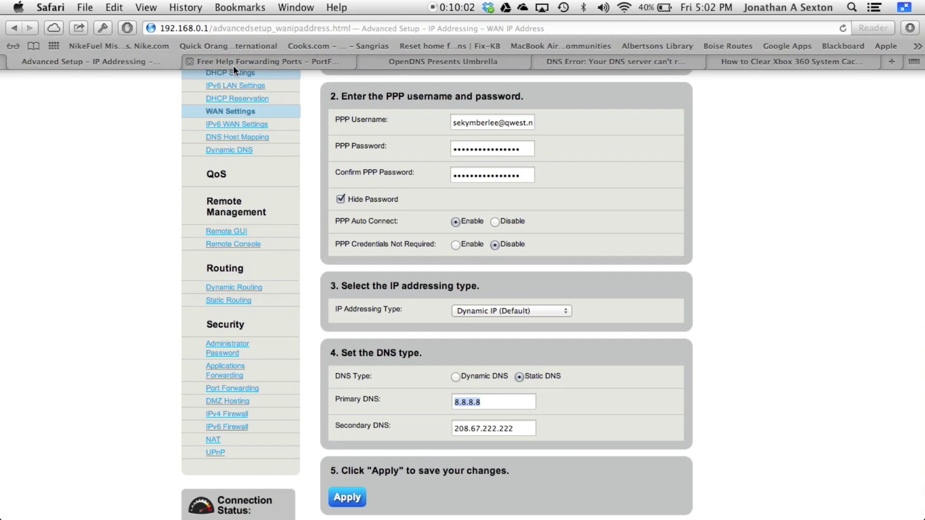
pyautogui.click(244, 31)
pyautogui.write('1')
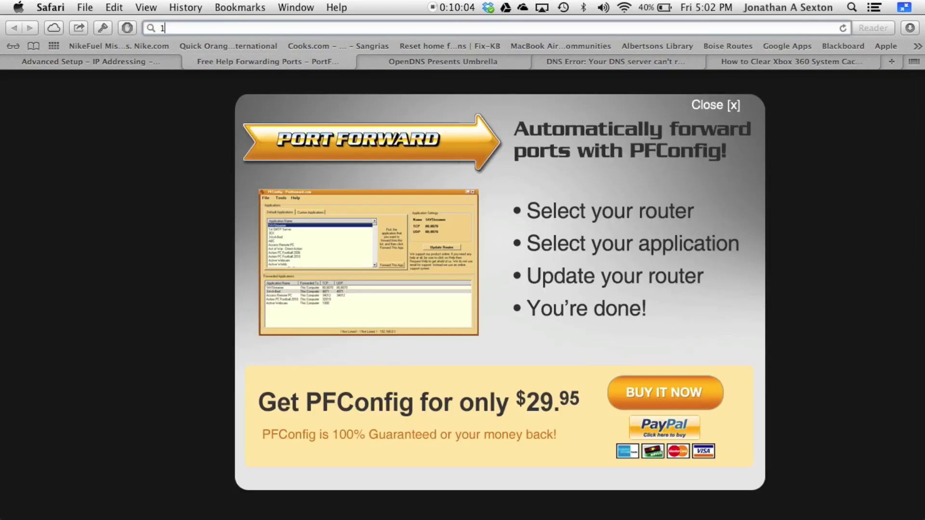
pyautogui.write('92.16')
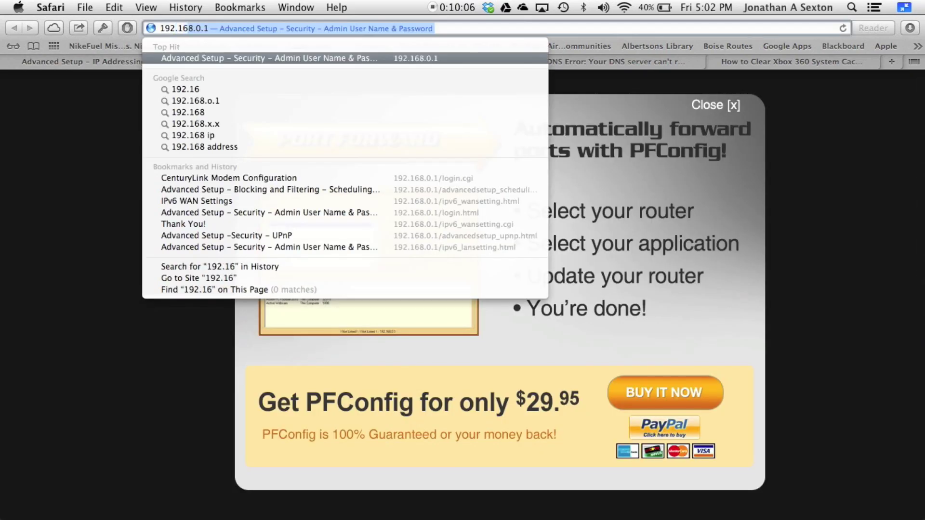
pyautogui.write('8.0.1')
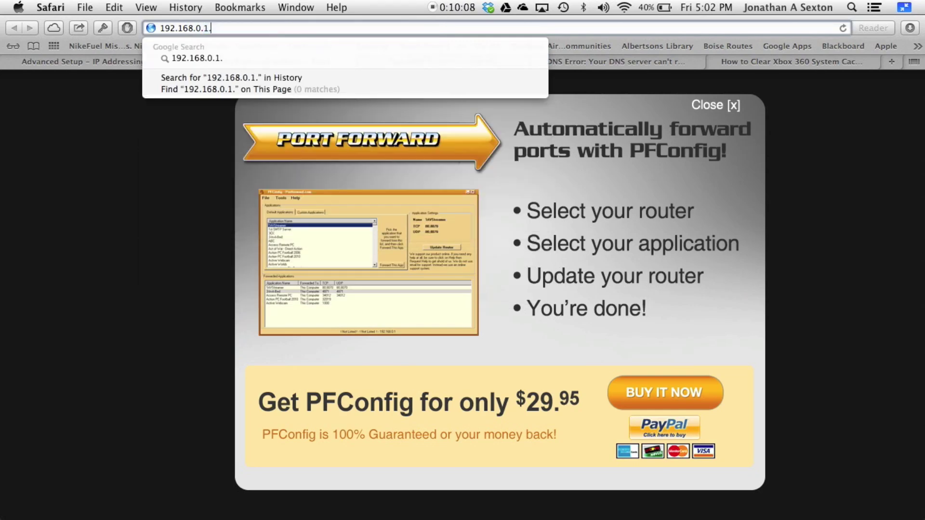
pyautogui.press('Return')
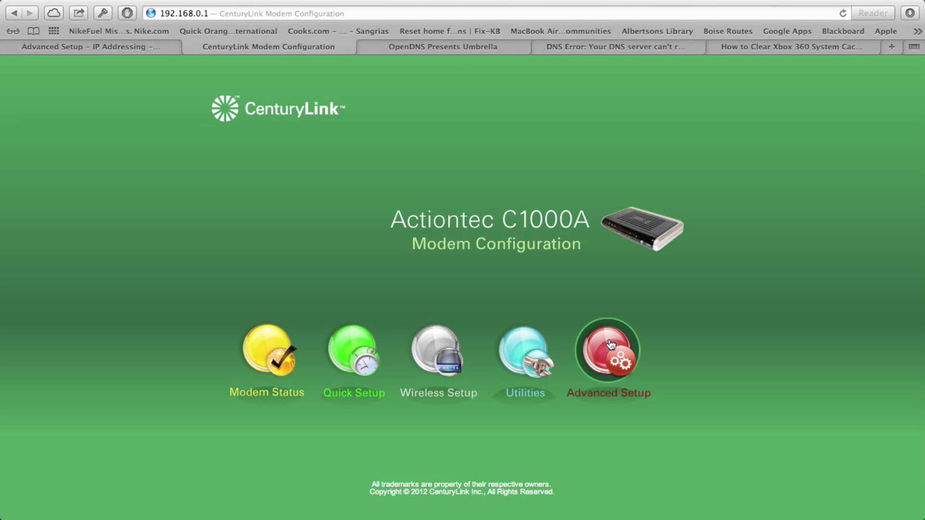
pyautogui.click(525, 375)
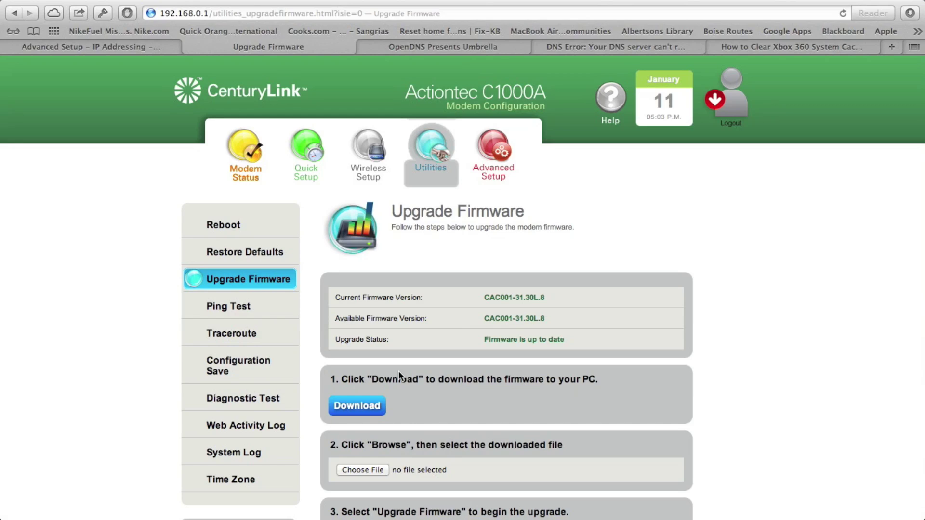
pyautogui.scroll(-3, 384, 459)
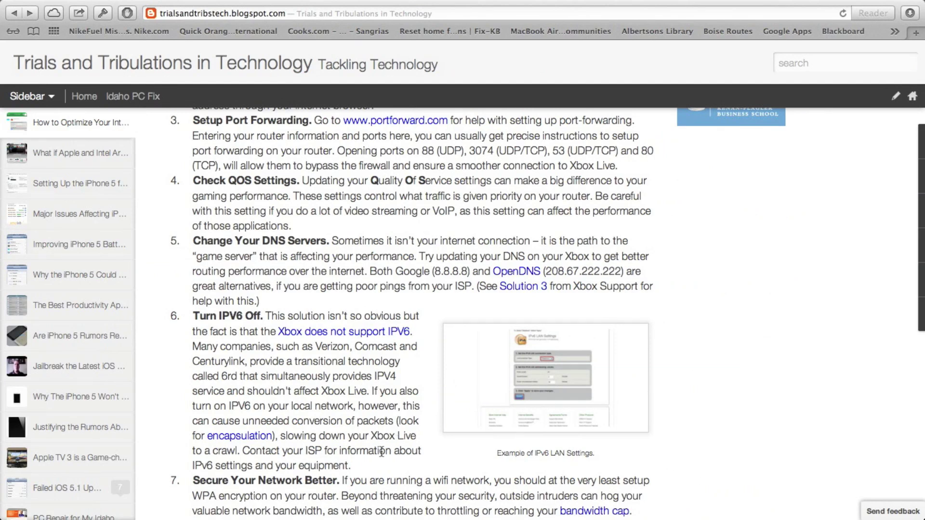
# Read down through tips 7–12, ending at Upgrade Your Internet Package.
pyautogui.scroll(-5, 381, 451)
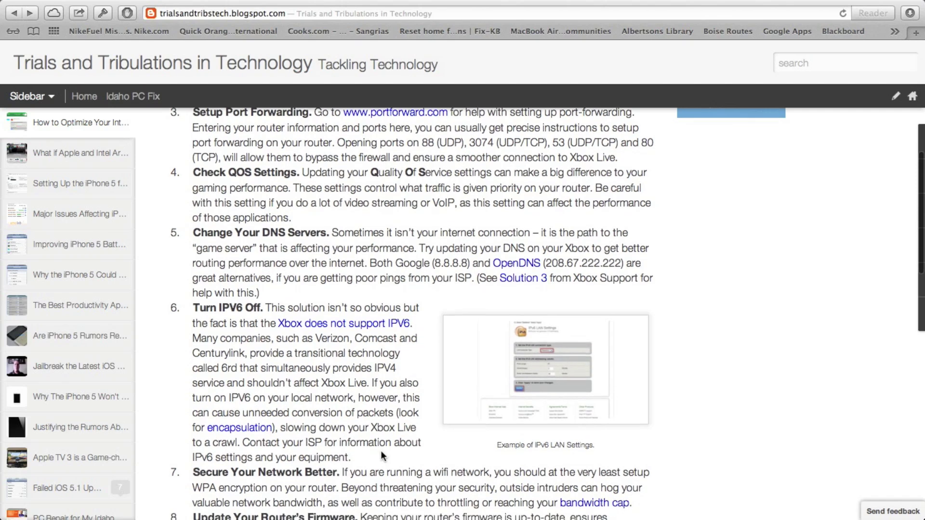
pyautogui.scroll(-7, 382, 453)
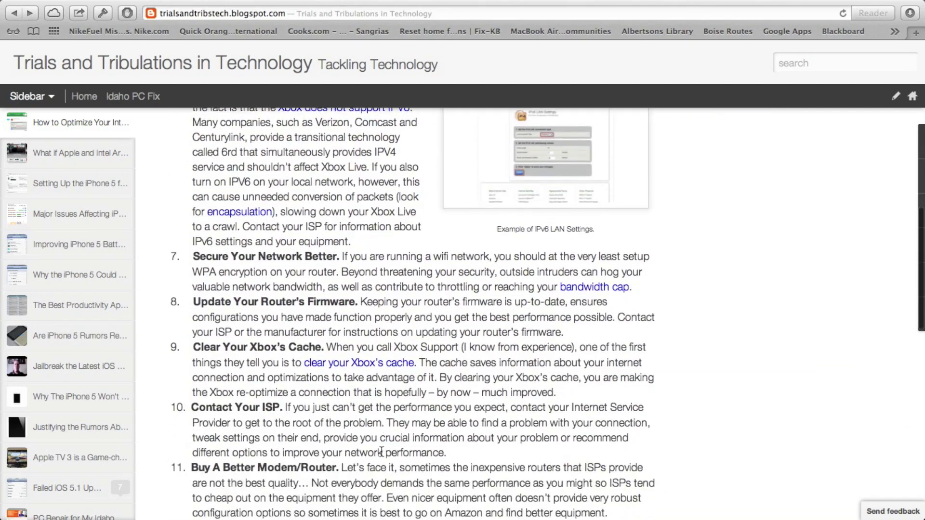
pyautogui.scroll(-2, 381, 452)
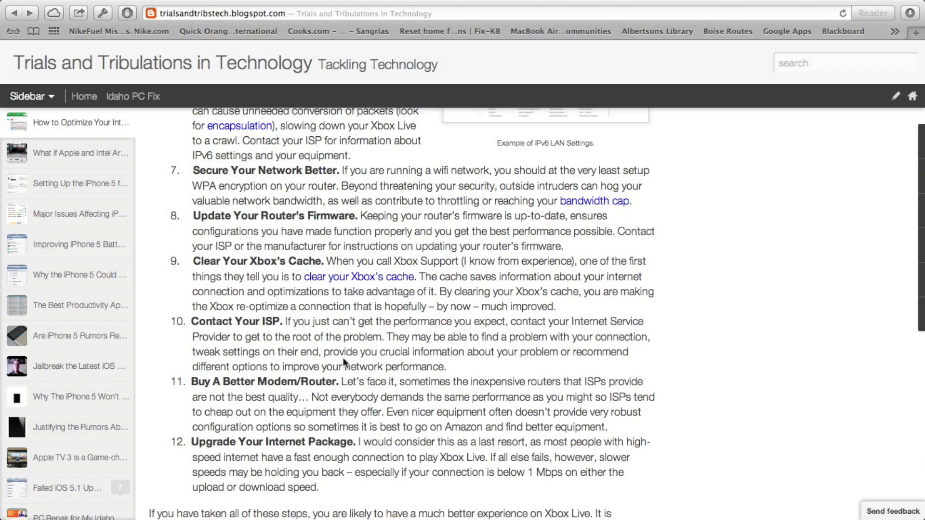
# Scroll past tip 12 to the concluding paragraph promising a better Xbox Live experience.
pyautogui.scroll(-3, 313, 396)
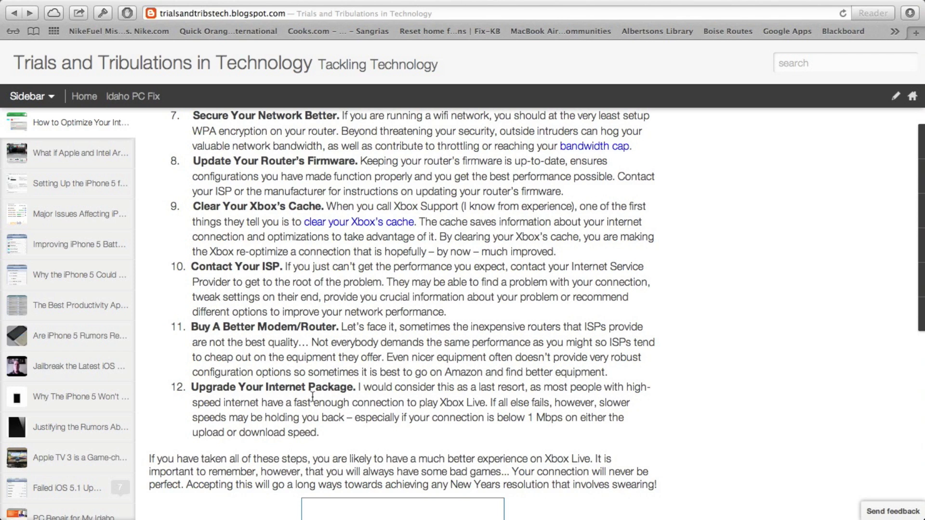
pyautogui.scroll(-2, 312, 397)
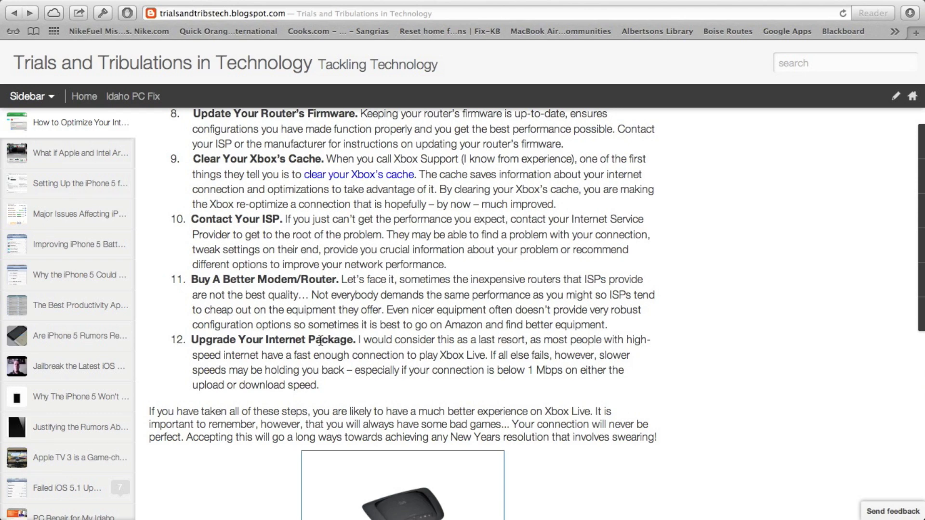
# Scroll back up slightly to the closing summary above the router image.
pyautogui.scroll(20, 331, 289)
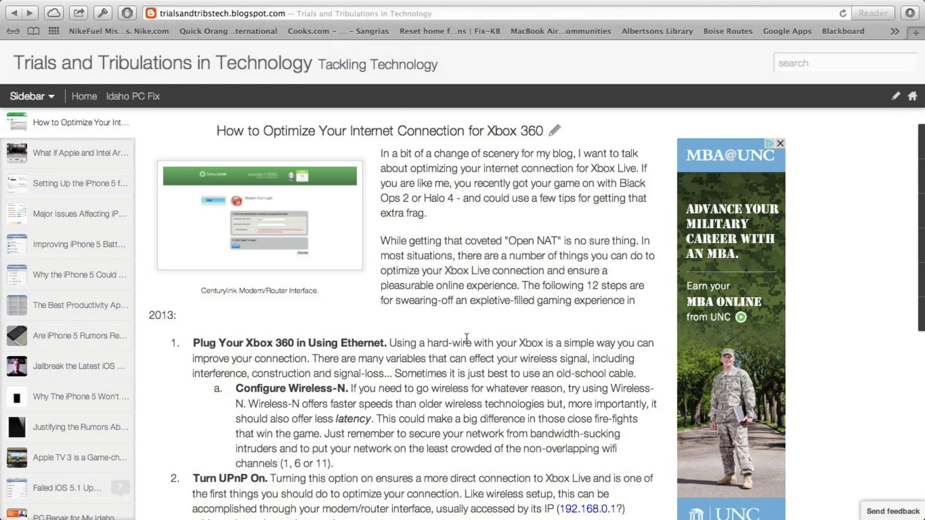
# View the post's ending with the Linksys Wireless-N Router X2000 affiliate ad at $89.98.
pyautogui.scroll(-20, 467, 338)
pyautogui.scroll(3, 467, 343)
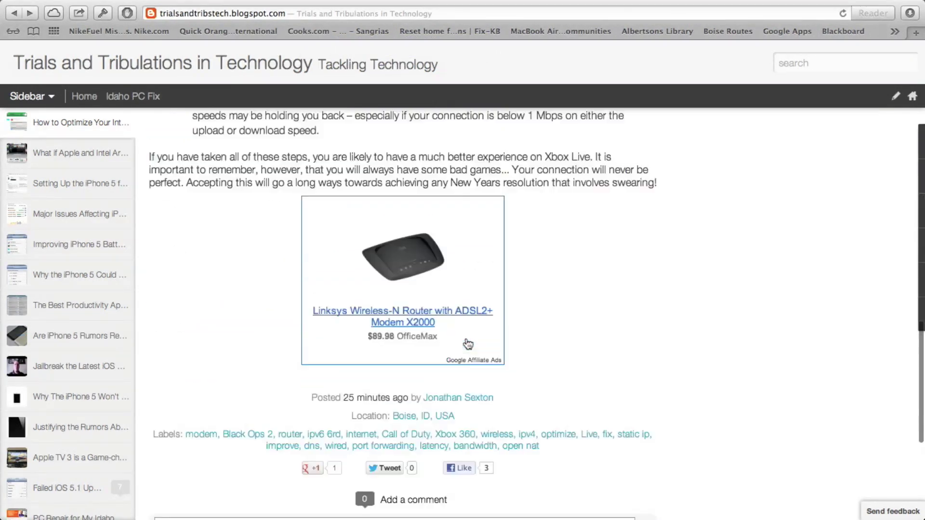